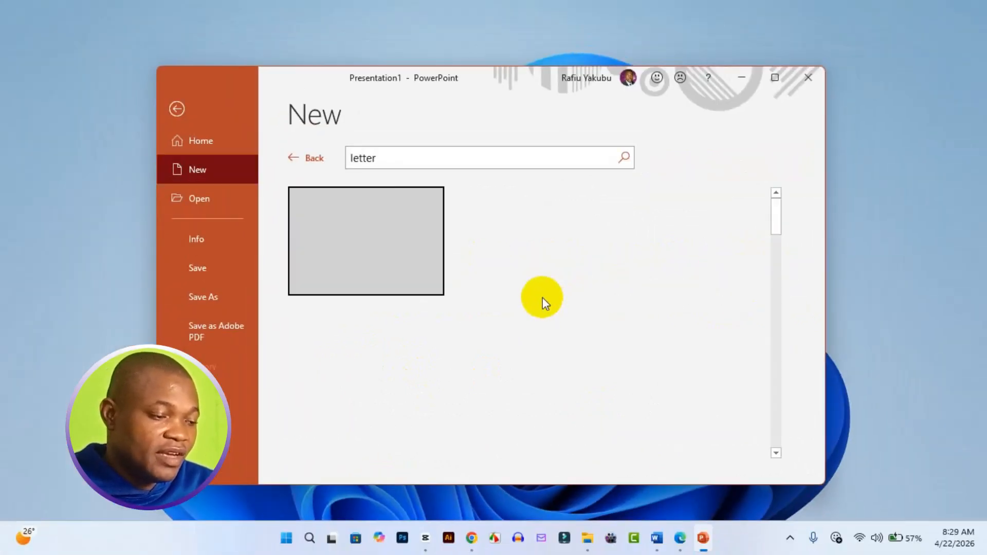
Create a new presentation from the Alphabet poster template in the "letter" template search results.
scroll(419, 346, down, 2)
scroll(426, 347, down, 5)
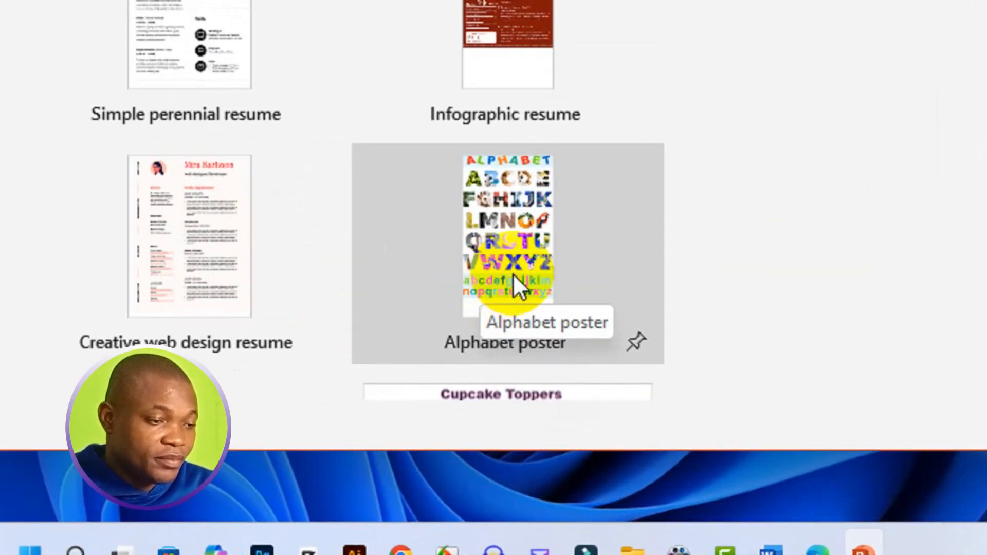
click(513, 273)
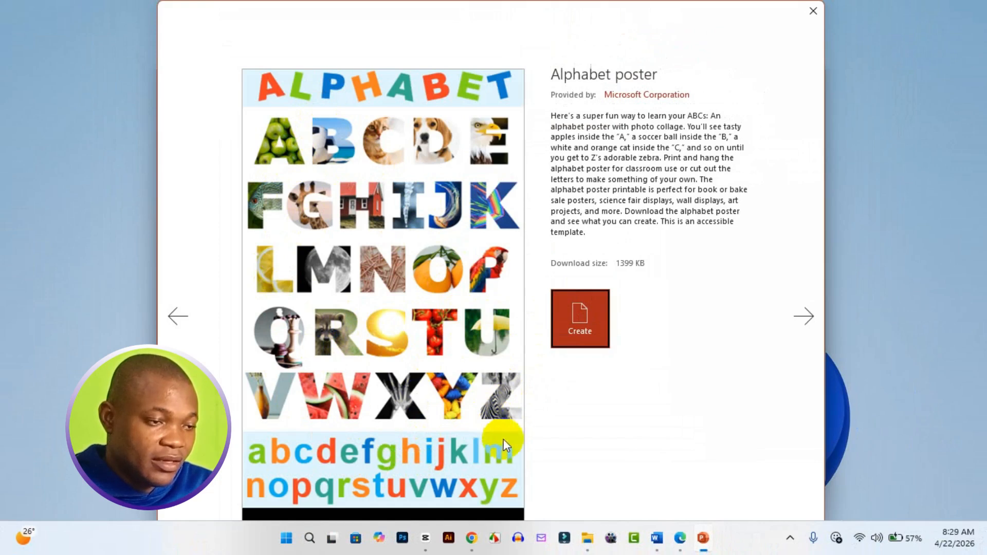
click(593, 342)
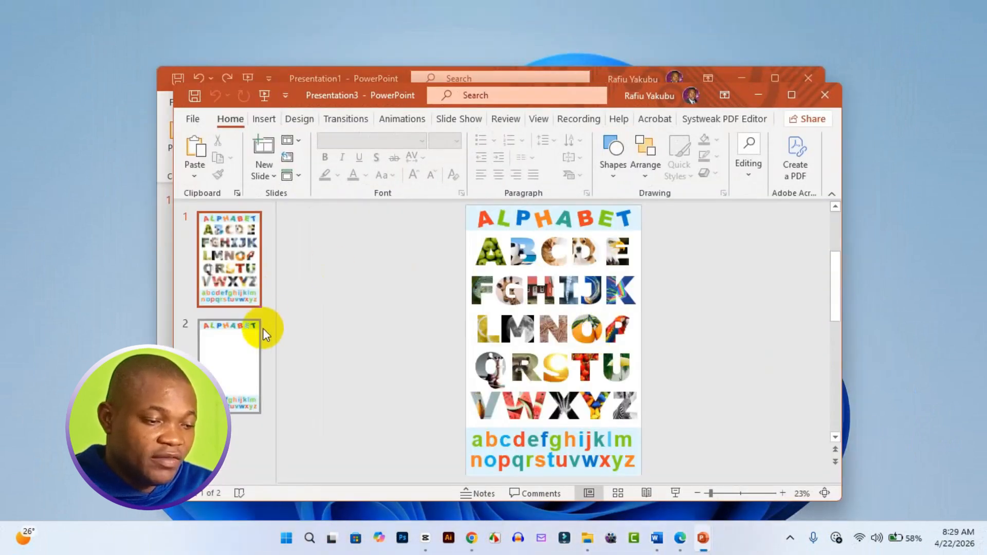
Examine the unfilled letter placeholders on slide 2 and the picture-filled letters on slide 1.
click(235, 370)
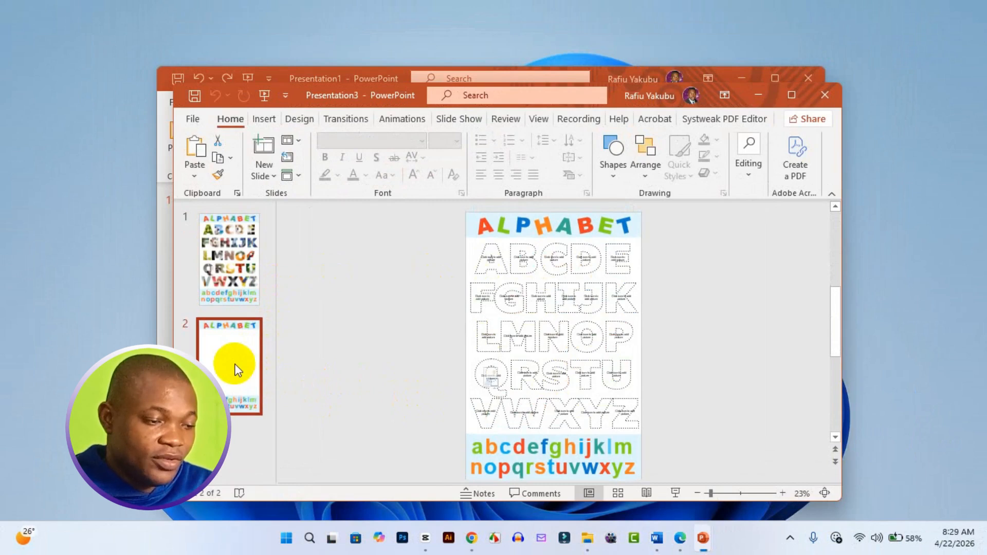
click(221, 278)
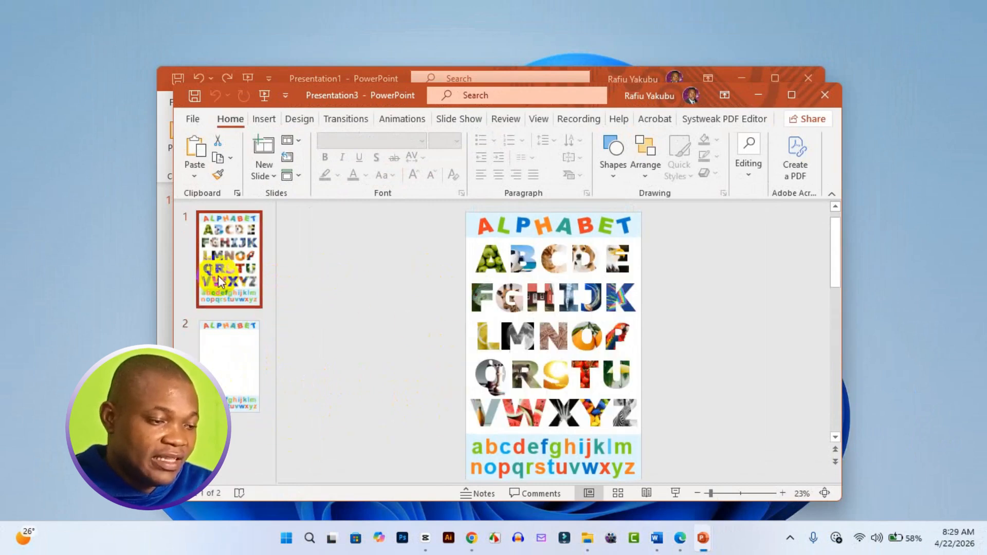
click(510, 310)
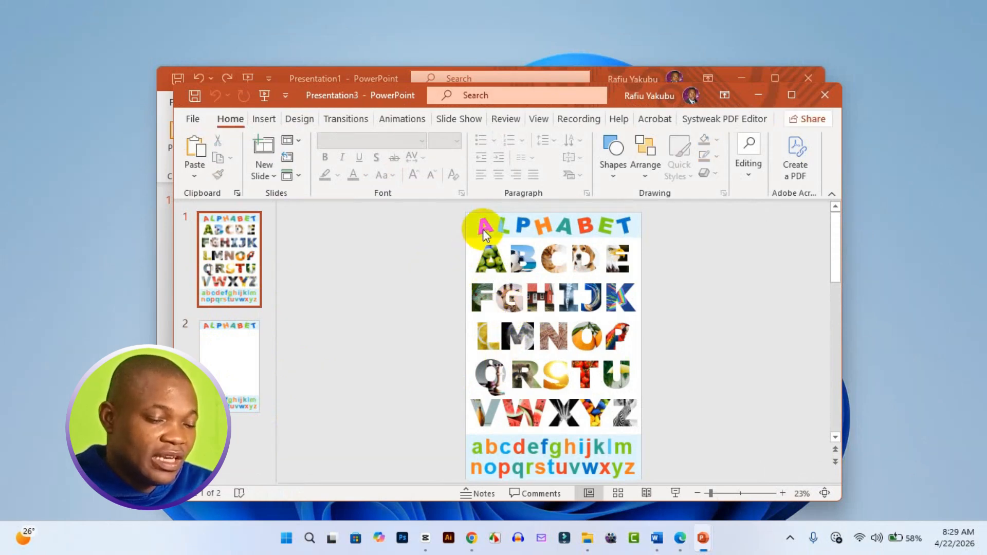
click(484, 266)
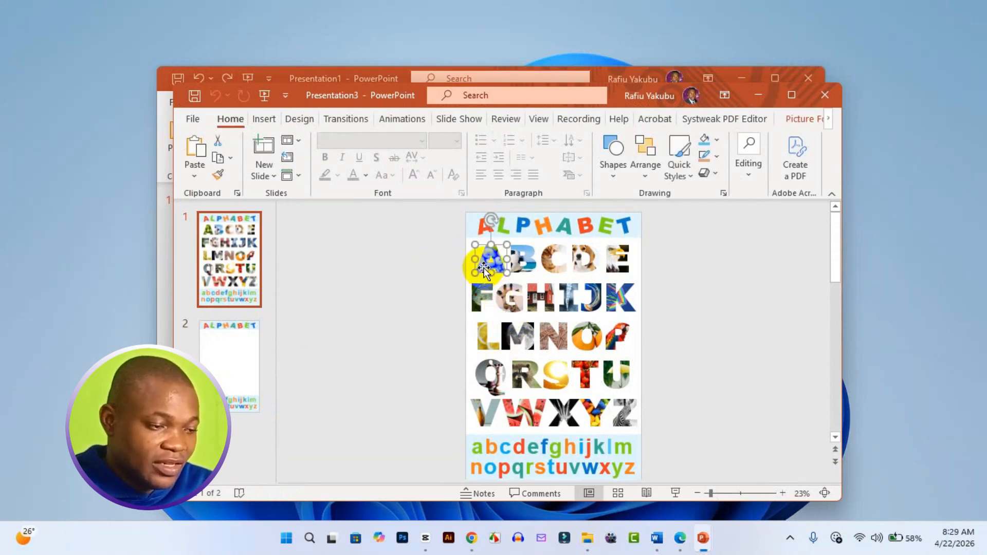
right_click(484, 269)
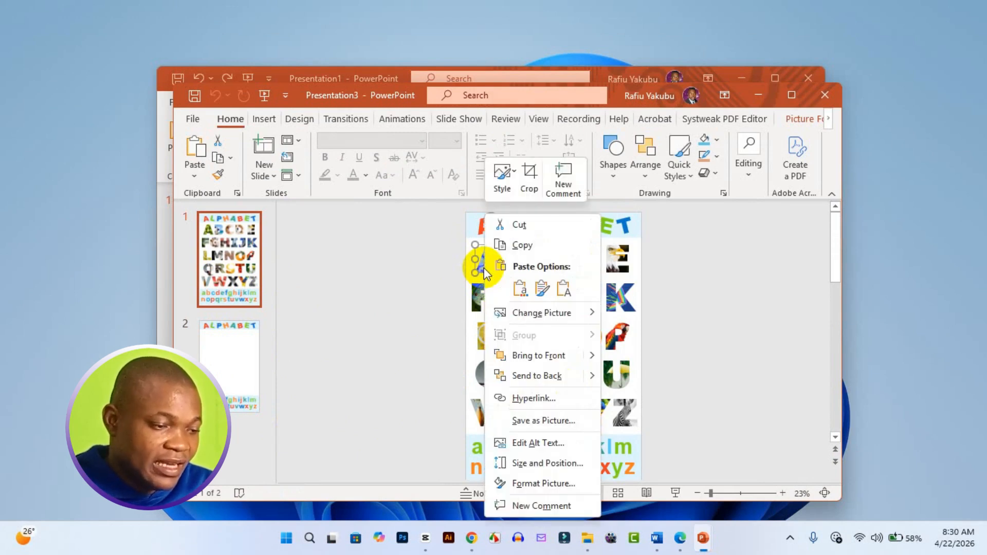
click(484, 268)
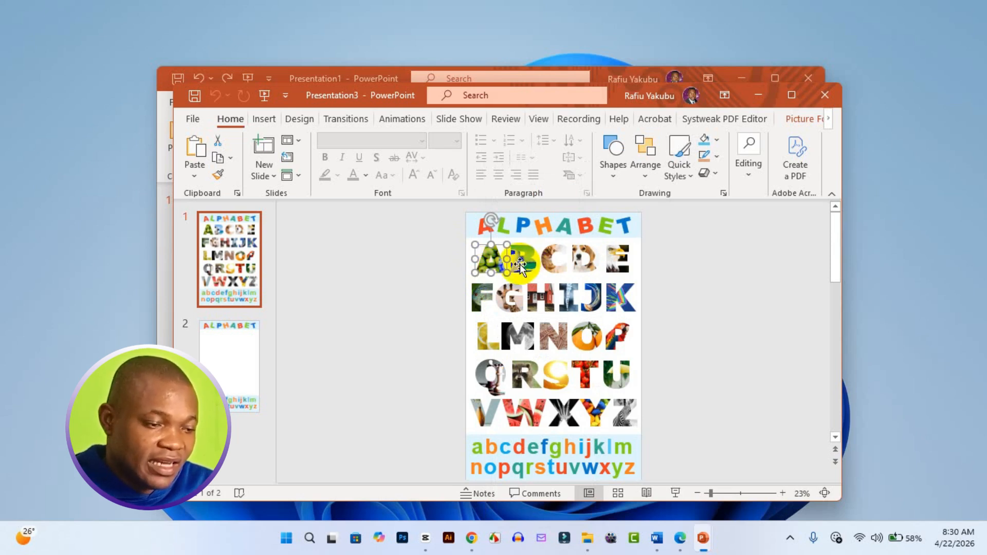
Start replacing the green-apple picture in slide 1's large letter A with one from a file and browse the Downloads folder.
click(792, 94)
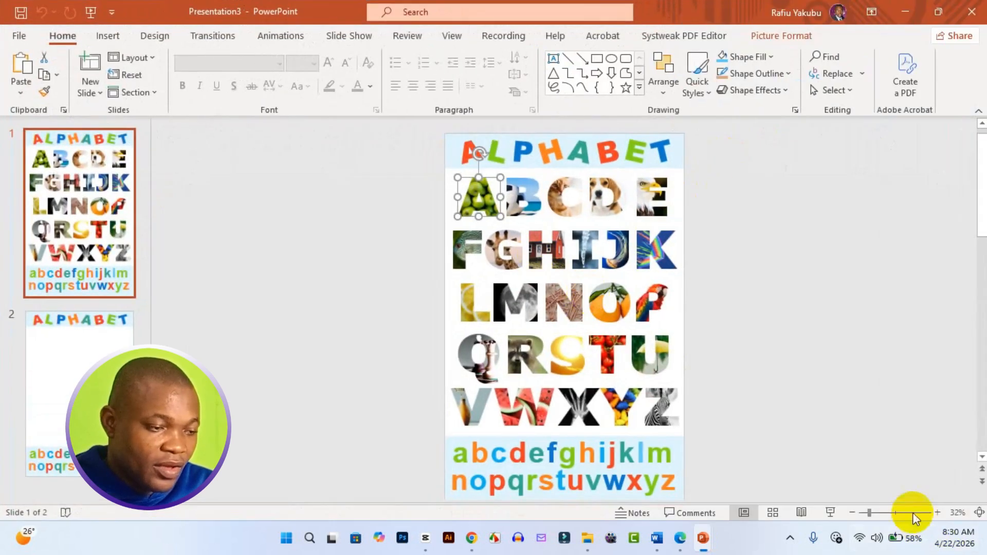
click(939, 513)
click(939, 513)
click(939, 513)
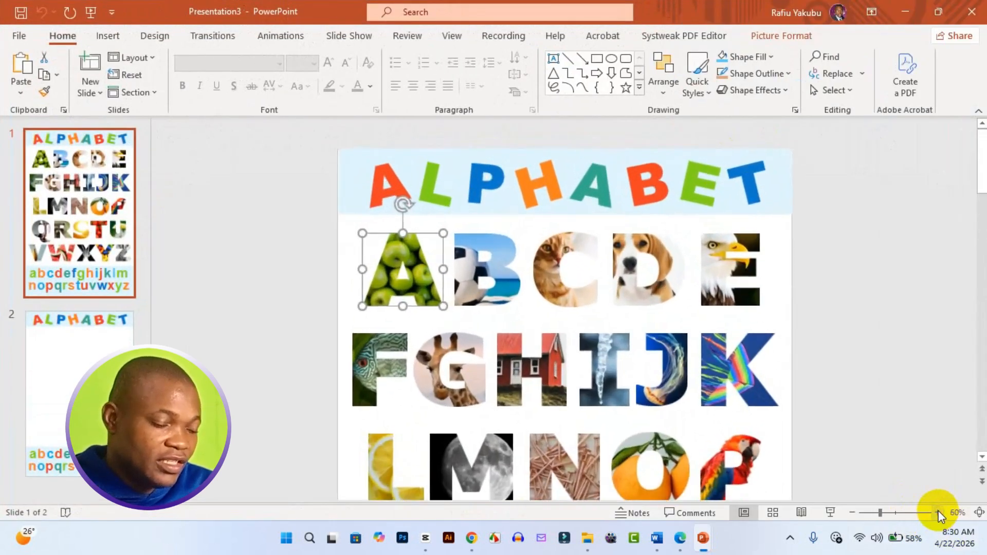
click(939, 513)
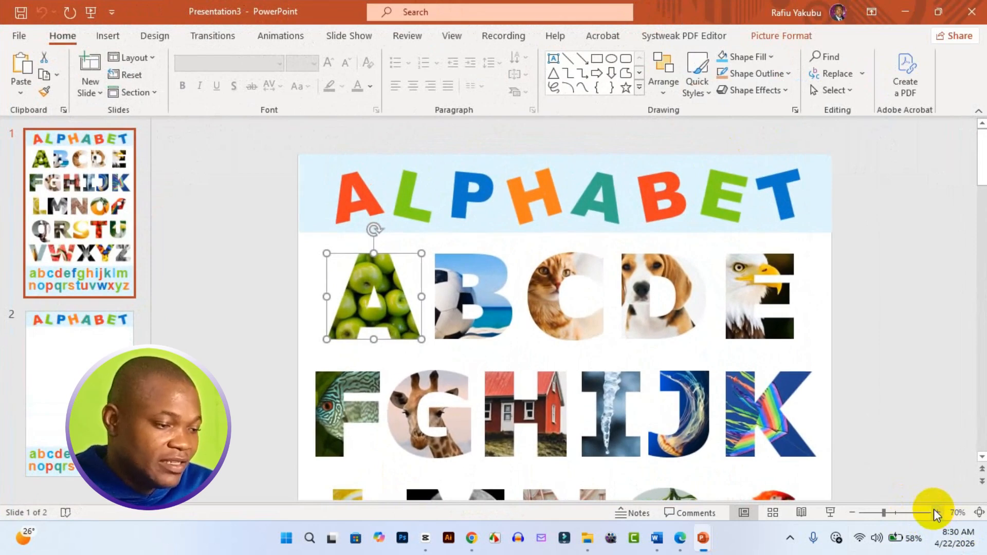
right_click(364, 319)
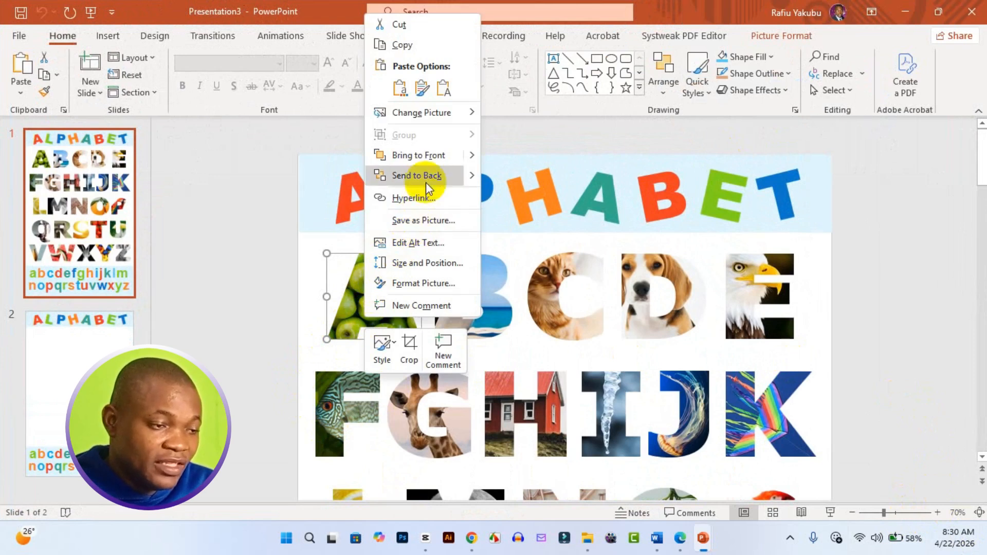
mouse_move(437, 123)
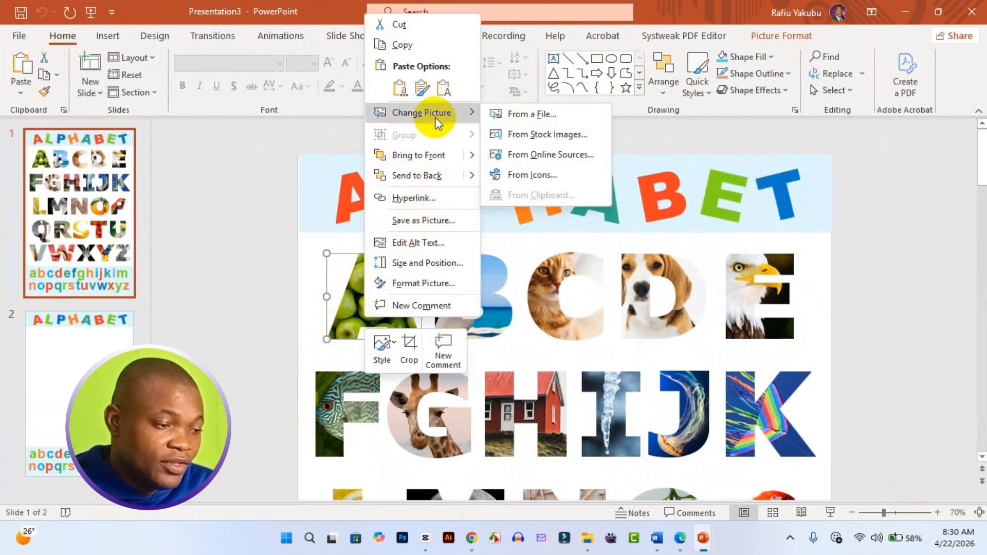
click(526, 118)
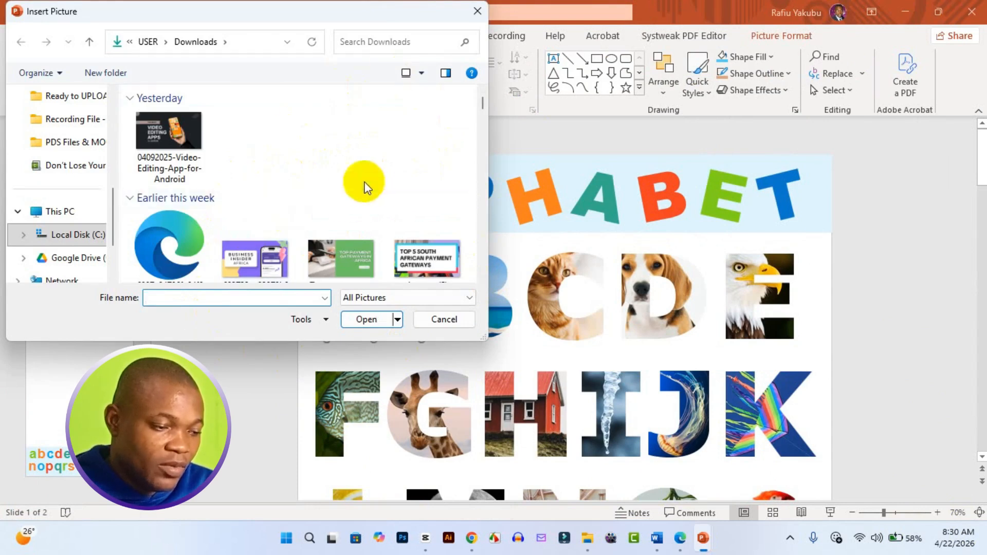
scroll(368, 202, down, 1)
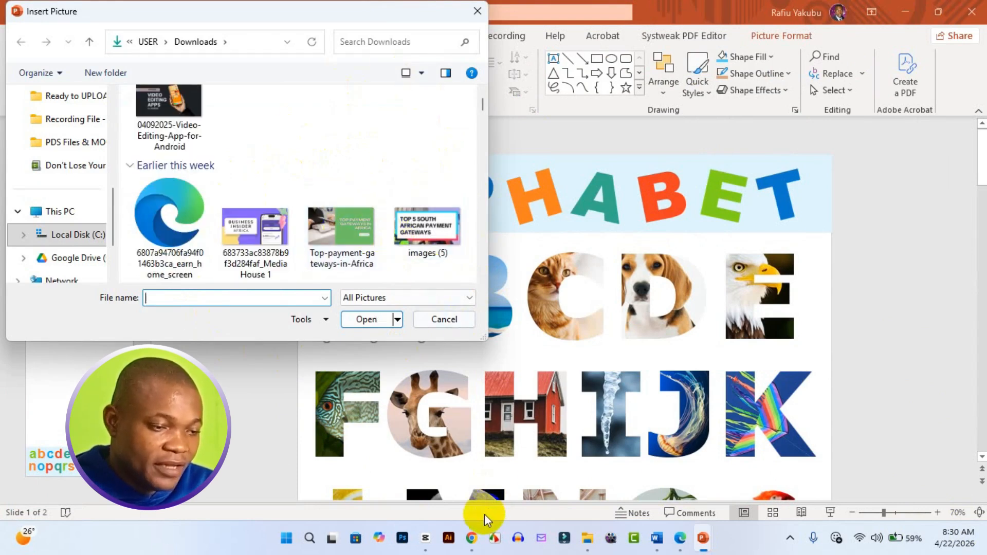
mouse_move(480, 536)
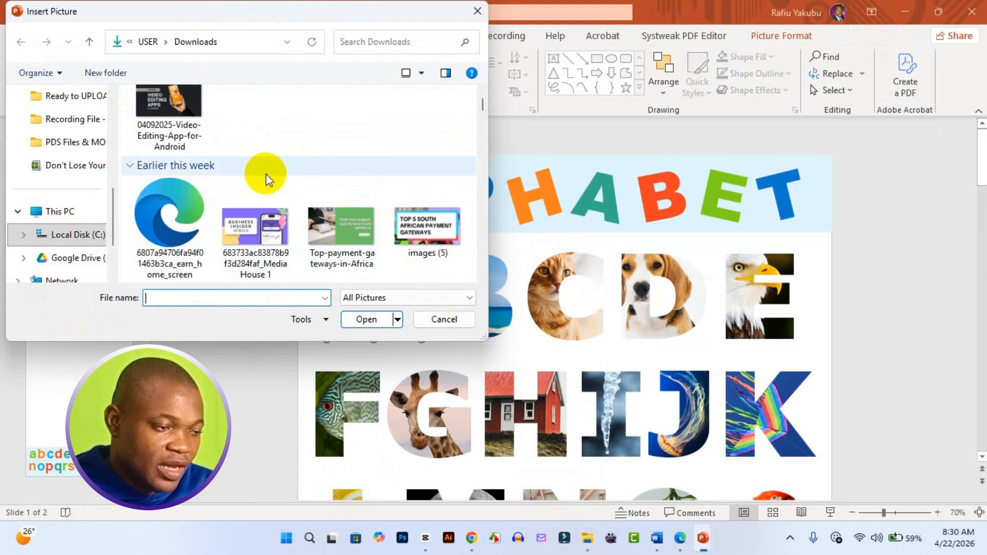
scroll(266, 180, down, 5)
scroll(267, 200, down, 20)
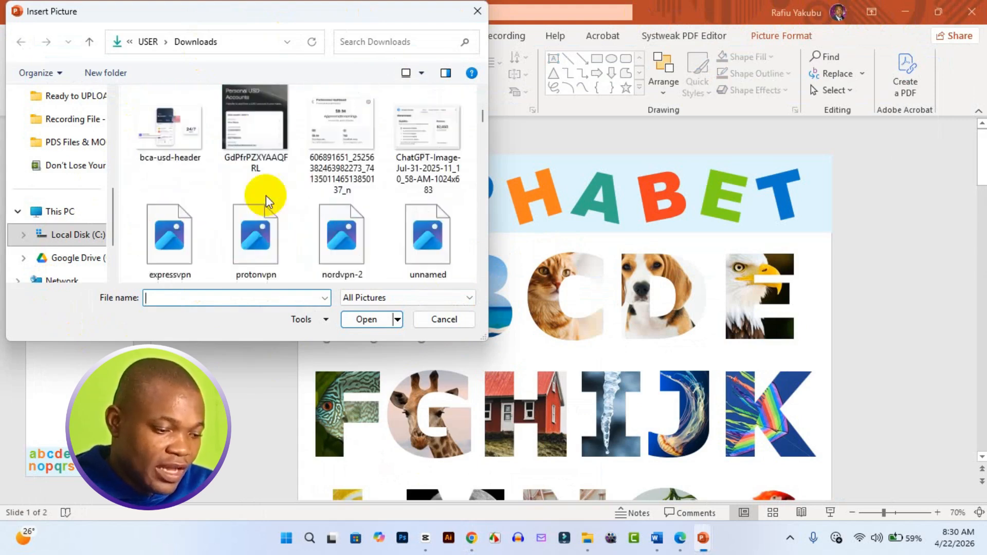
scroll(277, 205, down, 7)
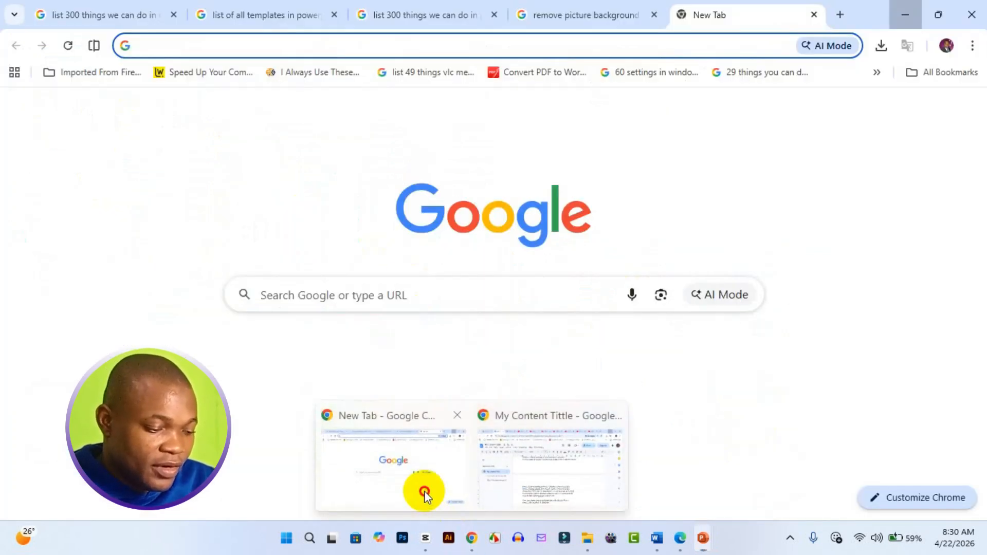
Switch to Chrome and search Google Images for "red apple".
click(426, 493)
click(350, 294)
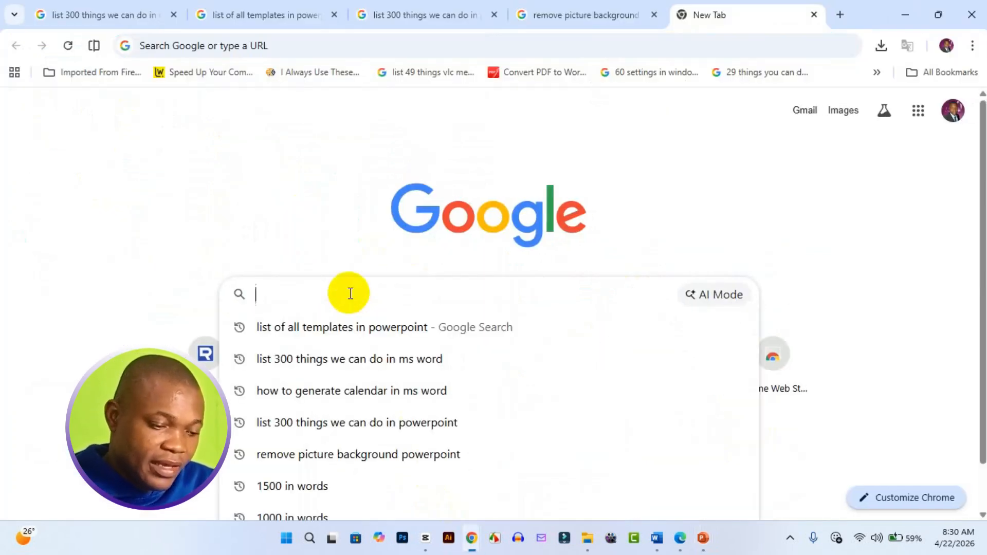
text(red apple)
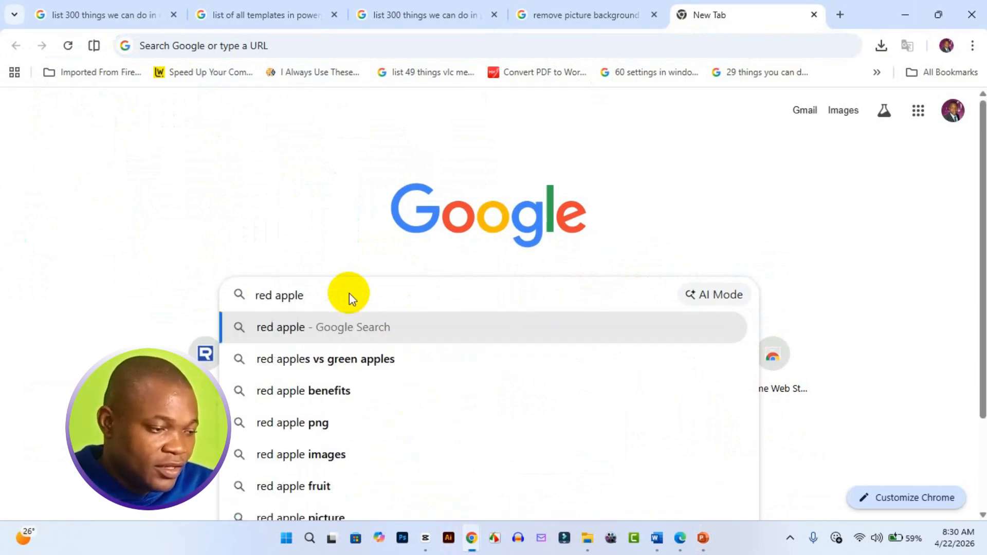
key(Return)
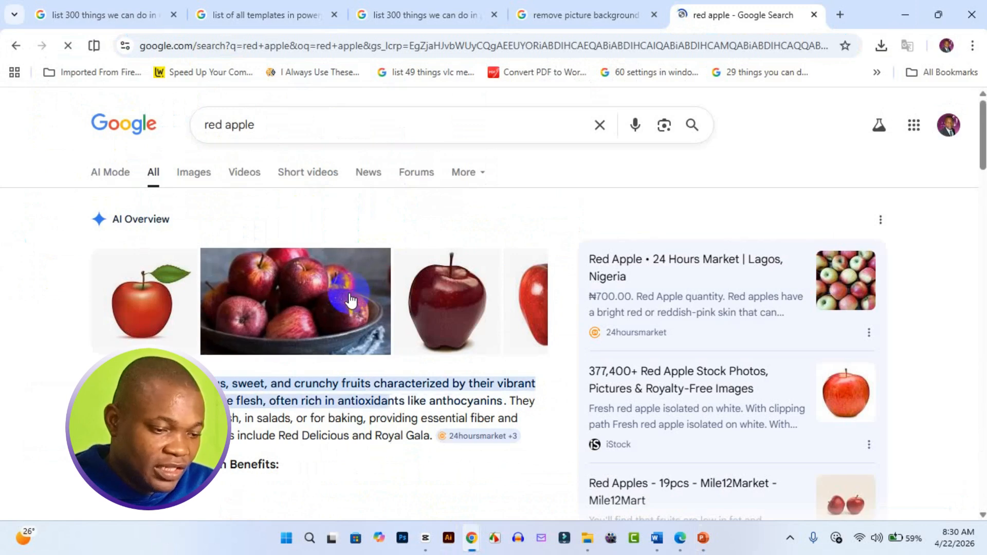
click(208, 175)
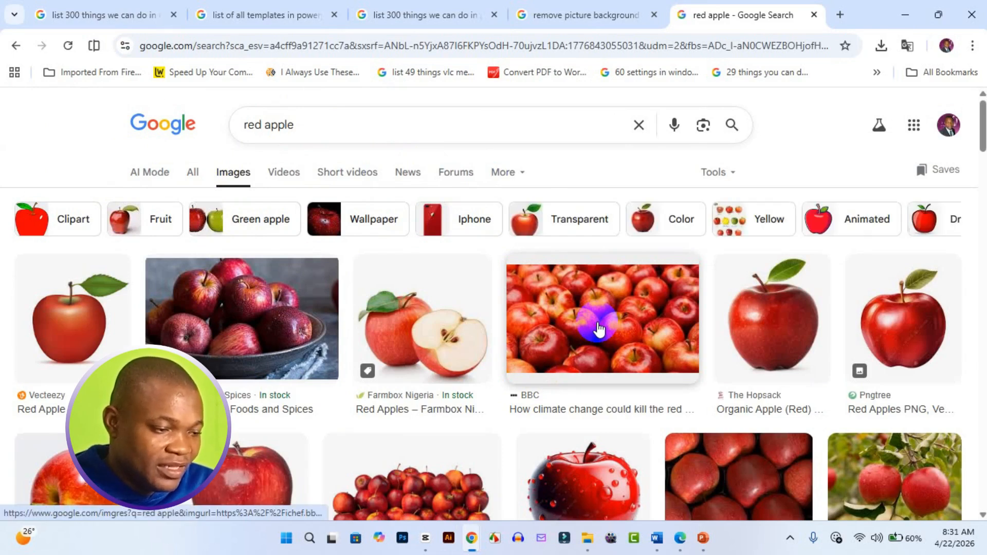
Save the BBC picture of many red apples to the Downloads folder as the JPEG image "images (4)".
click(599, 328)
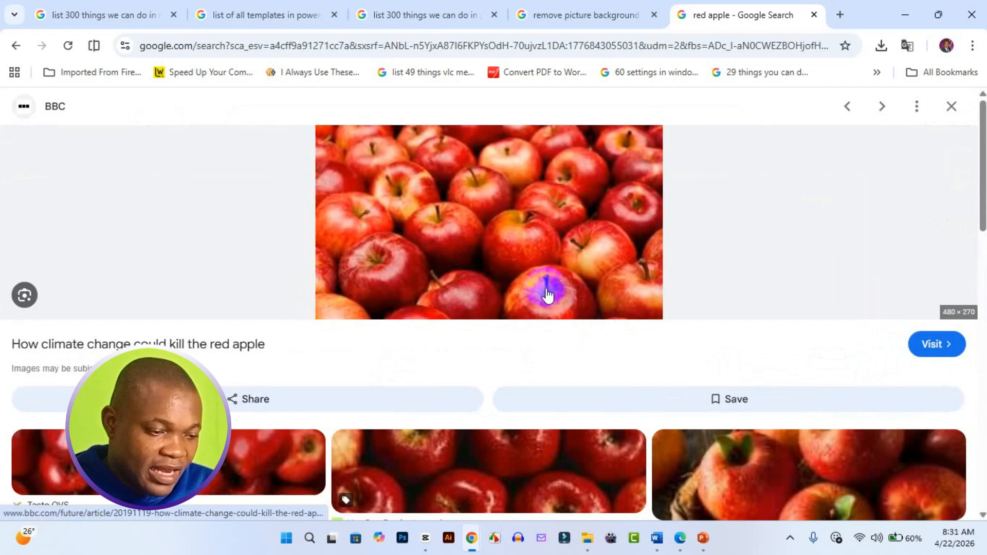
right_click(538, 286)
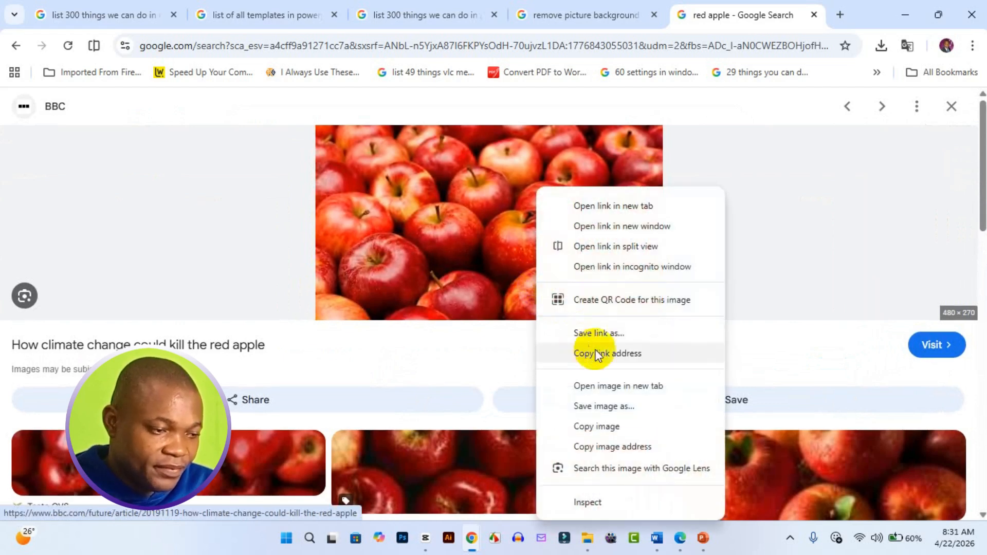
click(637, 408)
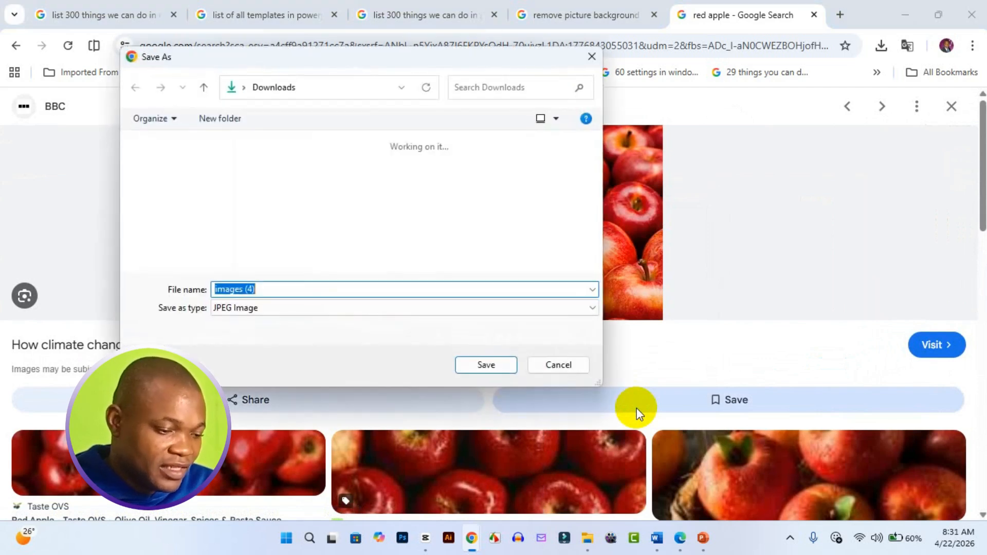
click(502, 363)
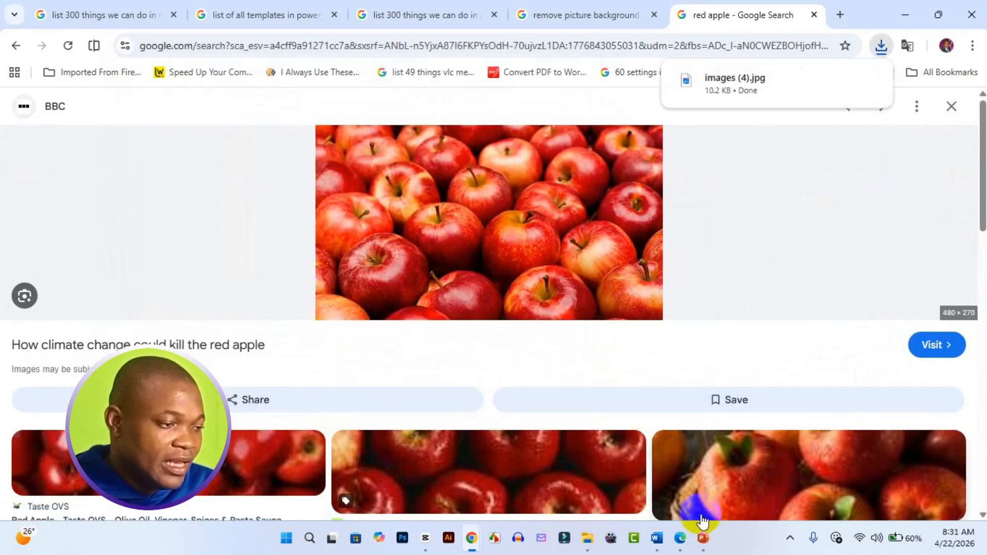
Switch back to PowerPoint and insert "images (4)" from the Downloads folder as the letter A's new picture.
mouse_move(702, 537)
click(744, 471)
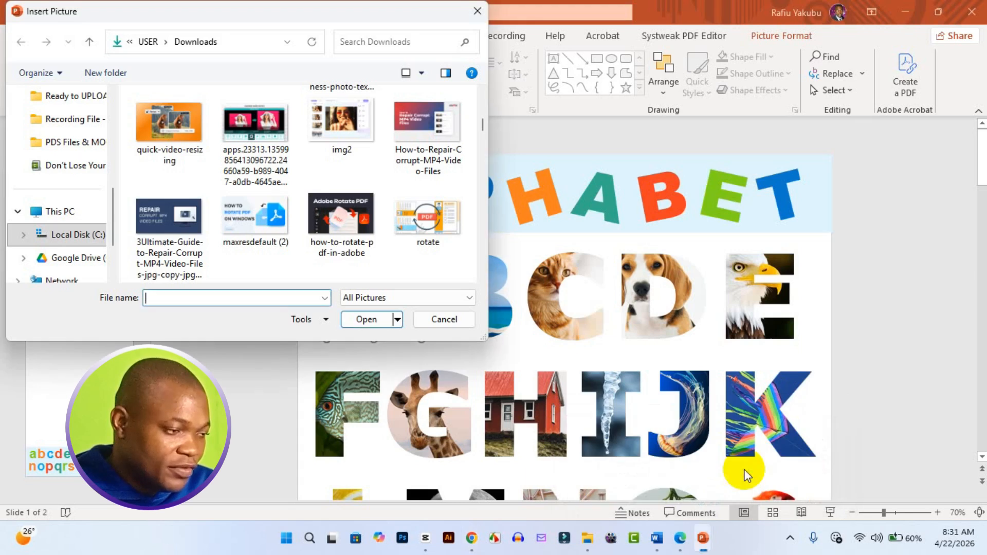
scroll(66, 211, up, 3)
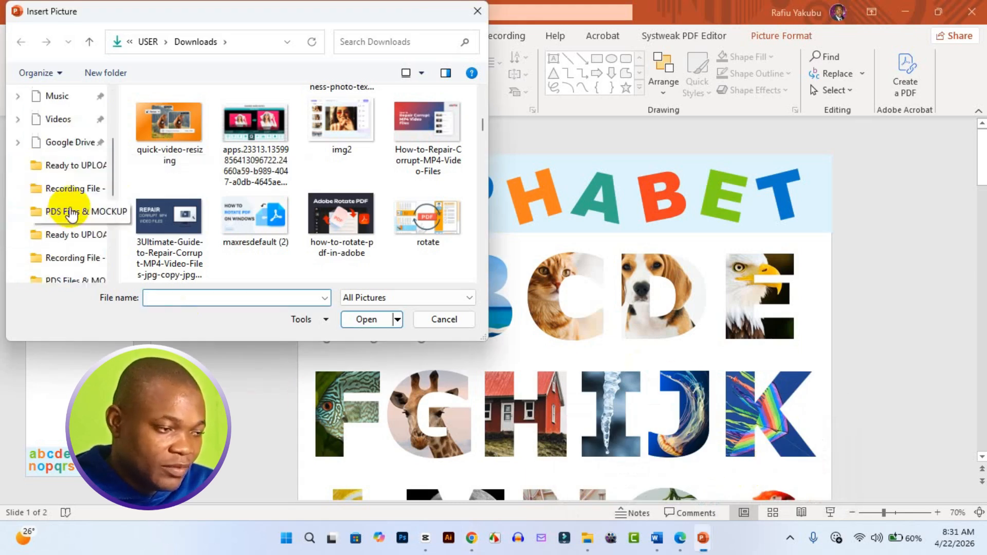
click(77, 175)
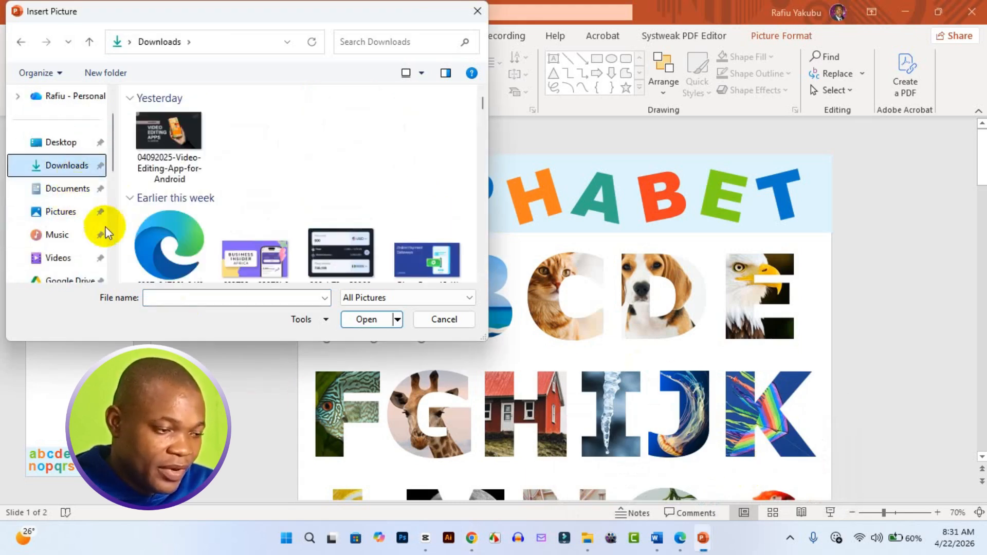
click(189, 168)
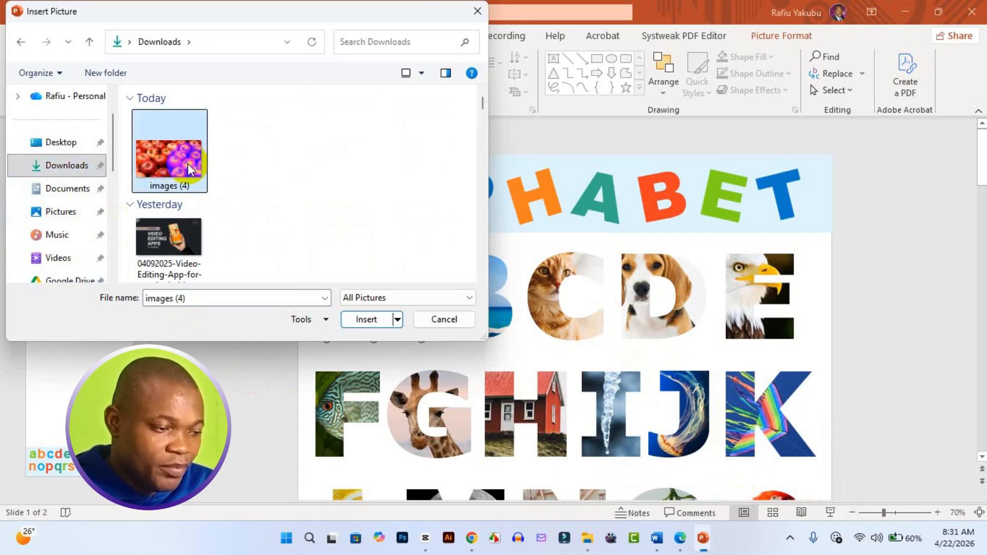
click(362, 320)
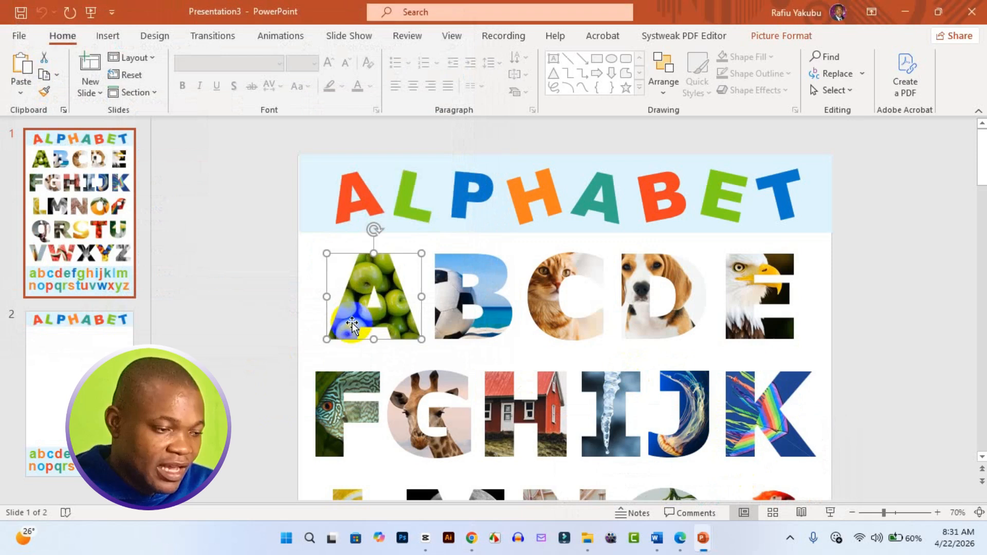
Reposition the red-apple letter A in the first letter row so it sits clear of the letter B.
drag(370, 323, 394, 319)
drag(368, 261, 365, 253)
drag(408, 318, 404, 319)
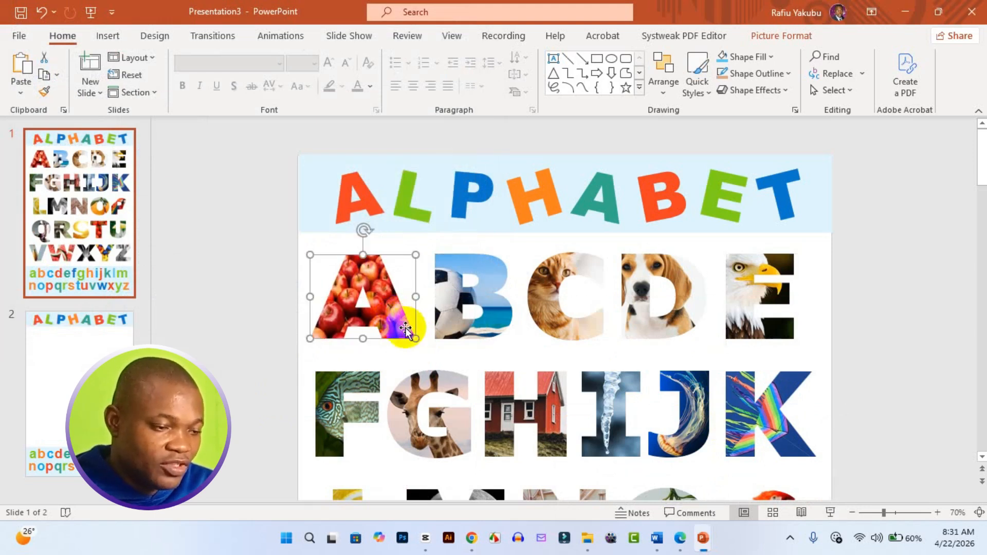
click(466, 324)
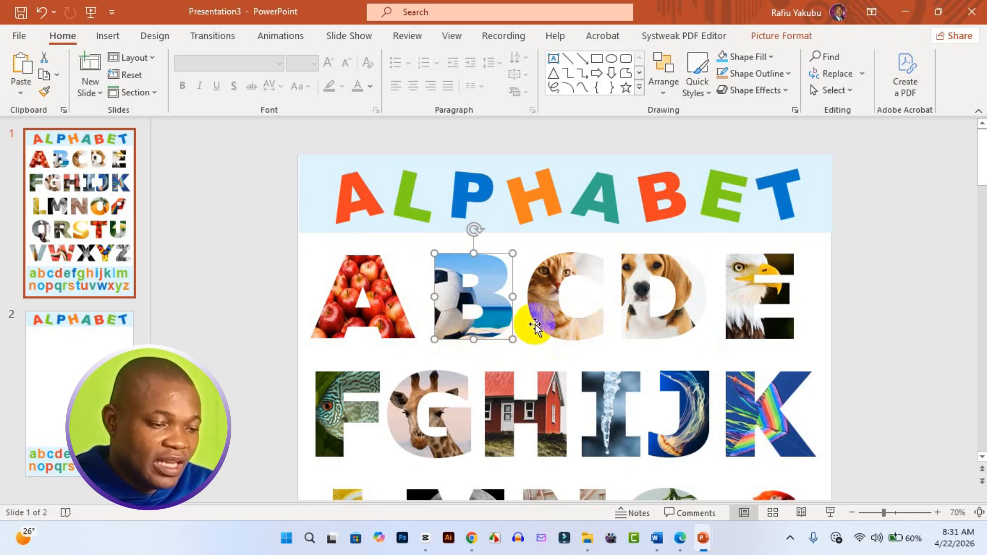
click(536, 327)
click(637, 326)
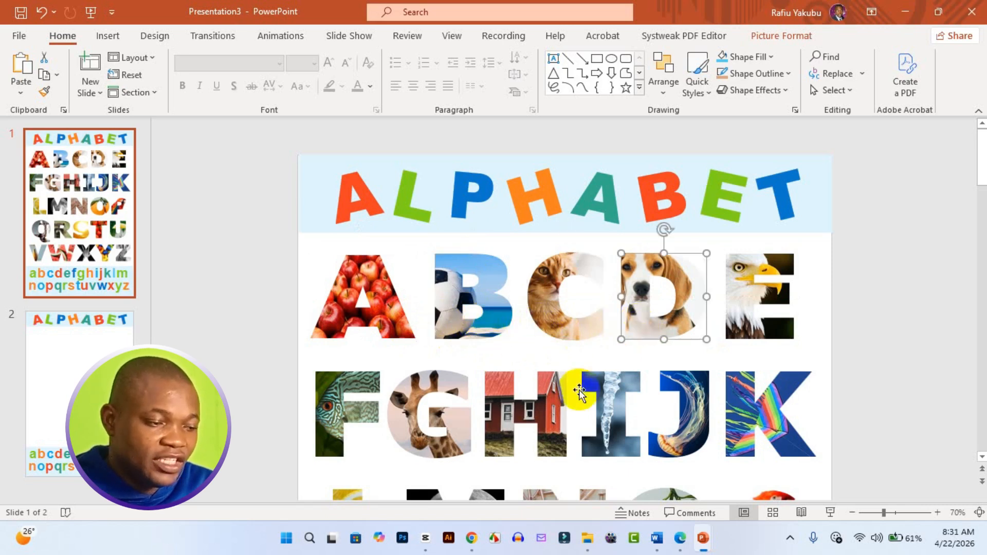
Review the picture-filled letters on slide 1 and the empty letter-shaped picture placeholders on slide 2.
scroll(566, 391, down, 5)
scroll(555, 399, down, 3)
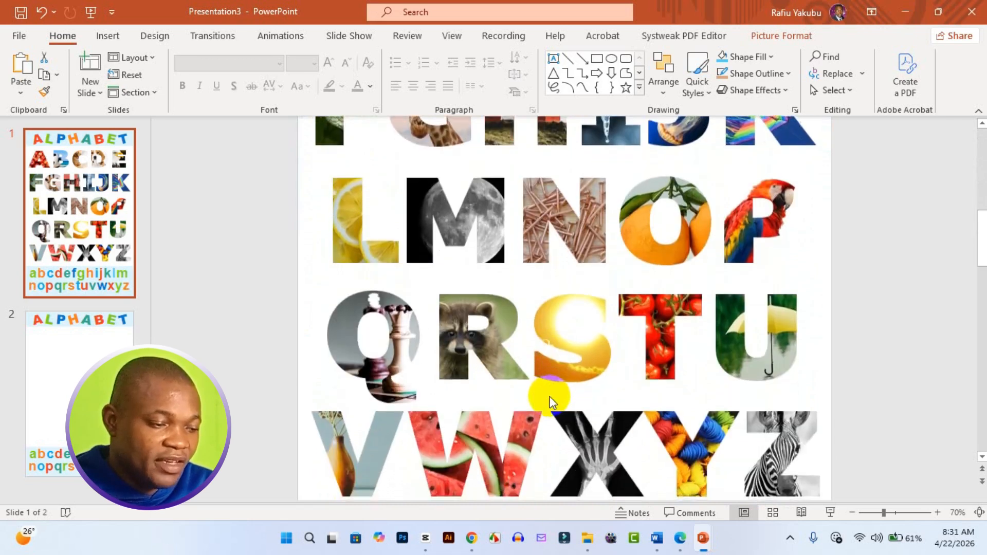
scroll(367, 300, down, 6)
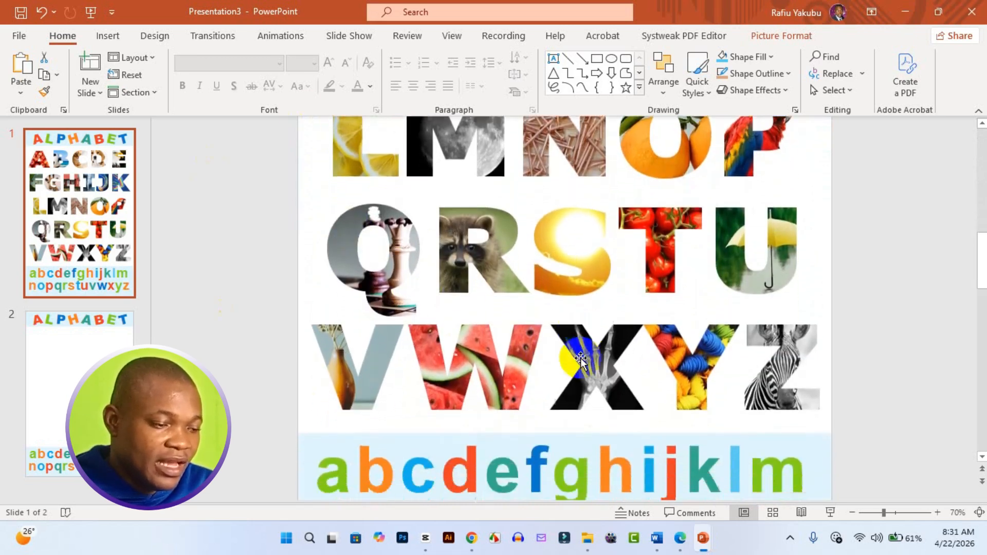
scroll(390, 366, up, 6)
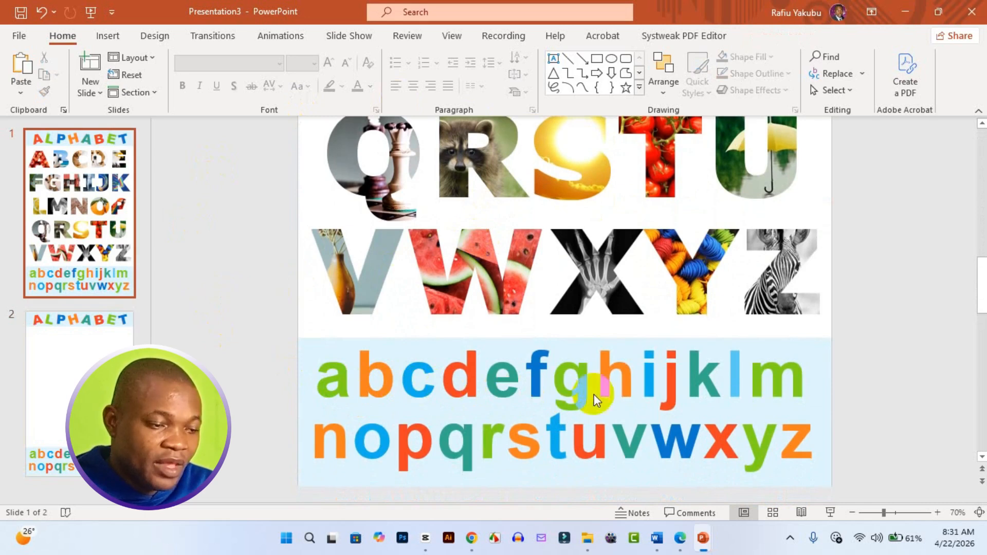
scroll(690, 410, down, 3)
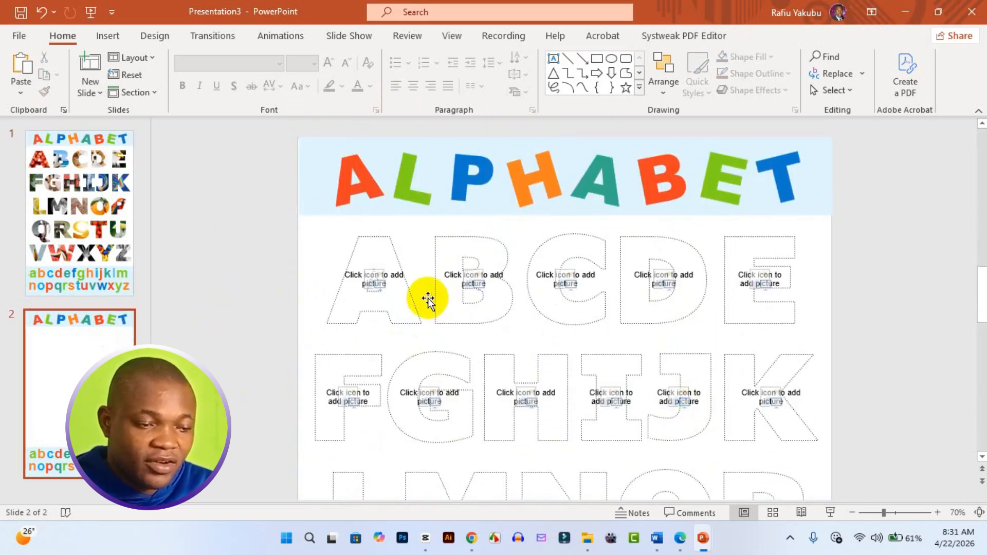
click(392, 307)
click(480, 316)
click(577, 305)
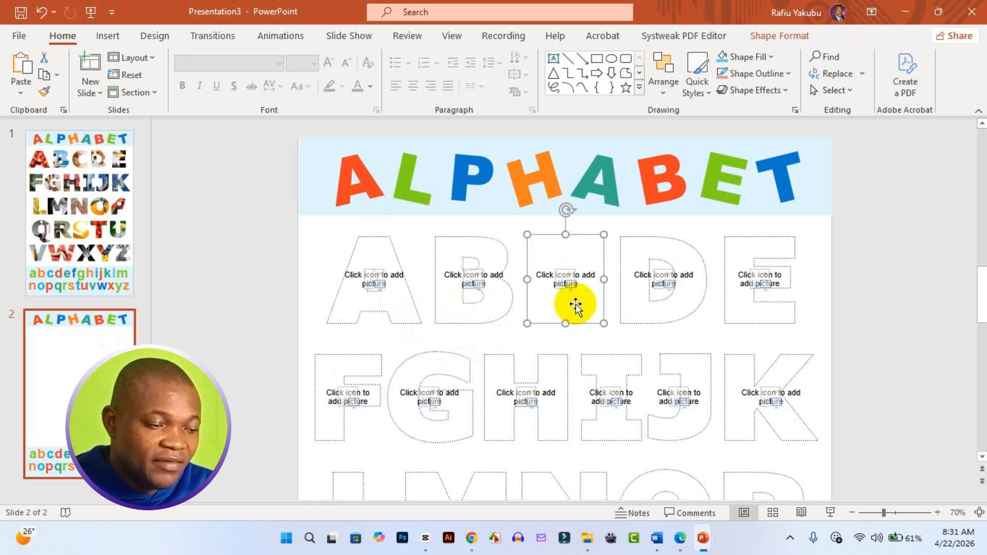
click(652, 309)
click(738, 304)
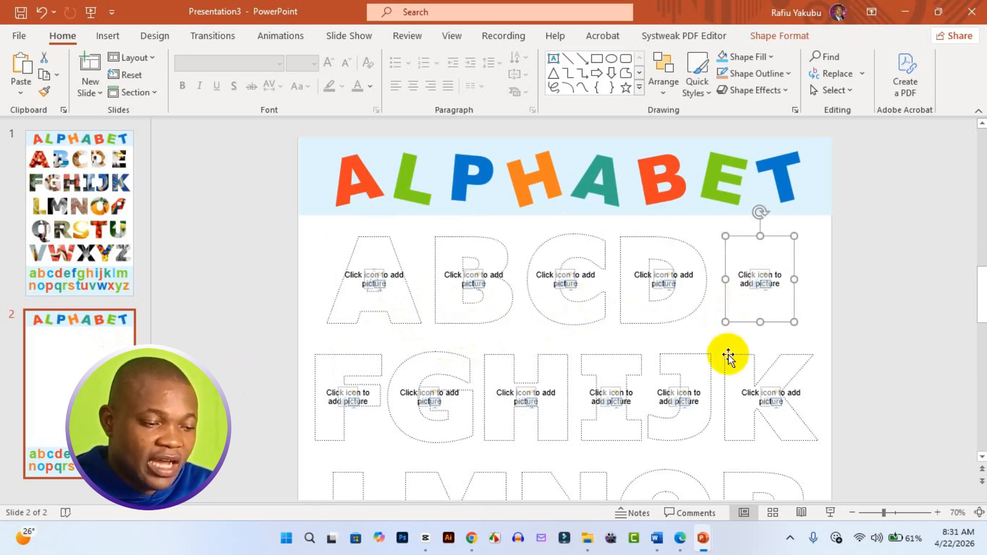
click(355, 382)
click(445, 418)
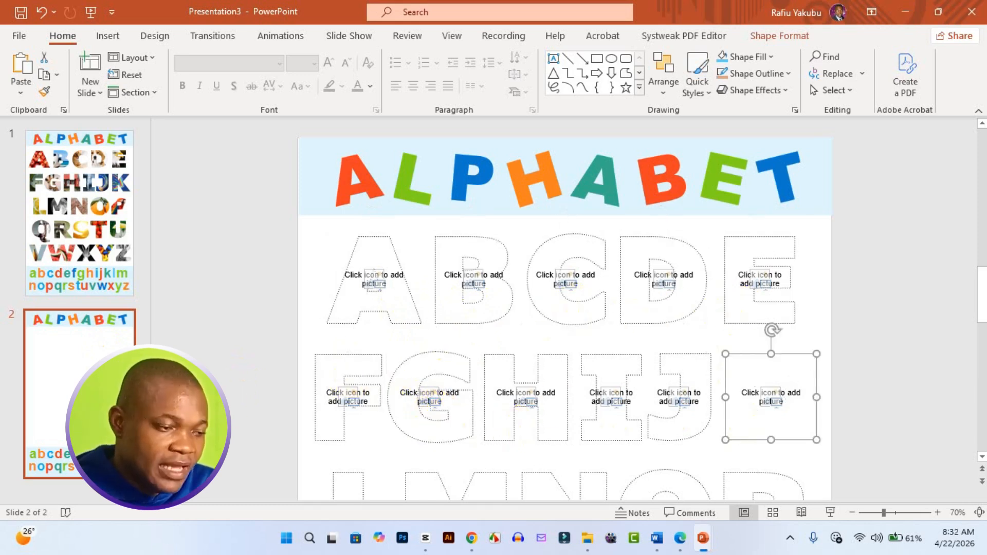
scroll(408, 383, down, 3)
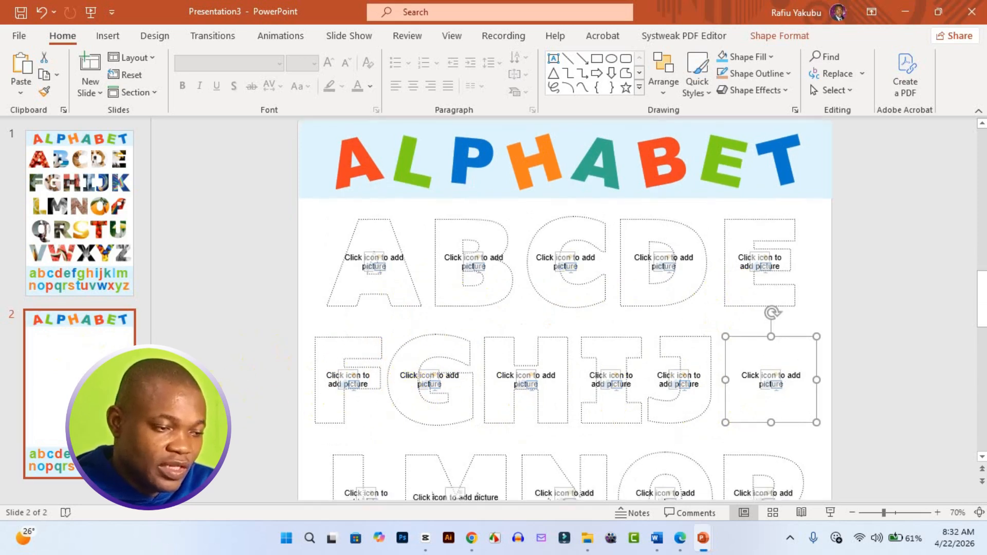
scroll(360, 308, up, 1)
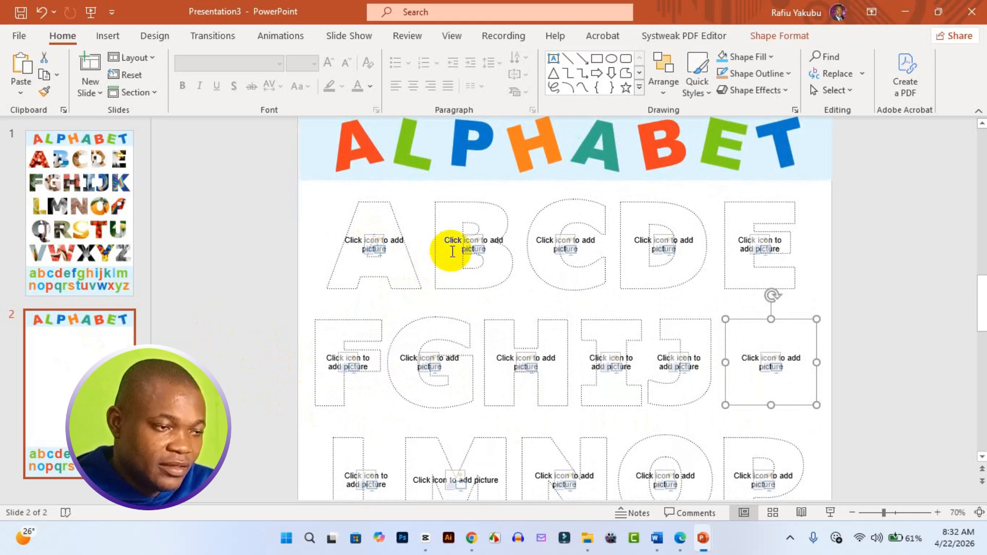
click(472, 249)
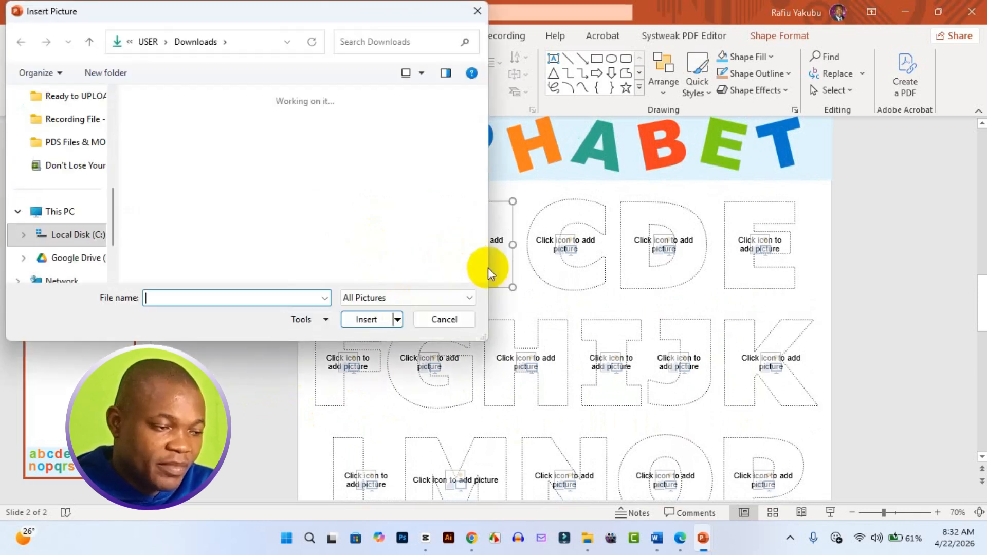
click(477, 11)
click(379, 269)
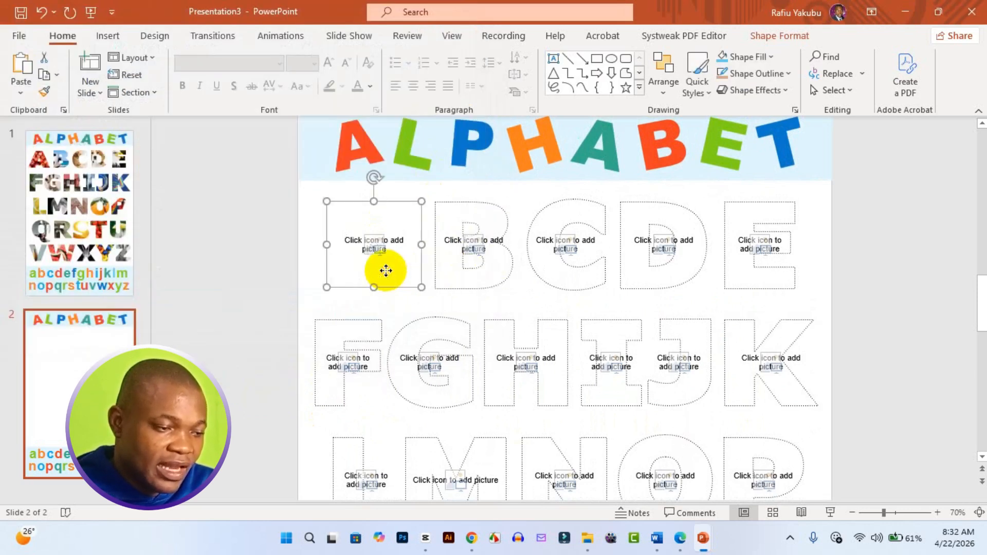
Start inserting a picture into slide 2's letter B placeholder, and switch to Chrome to search Google Images for "ball".
click(485, 269)
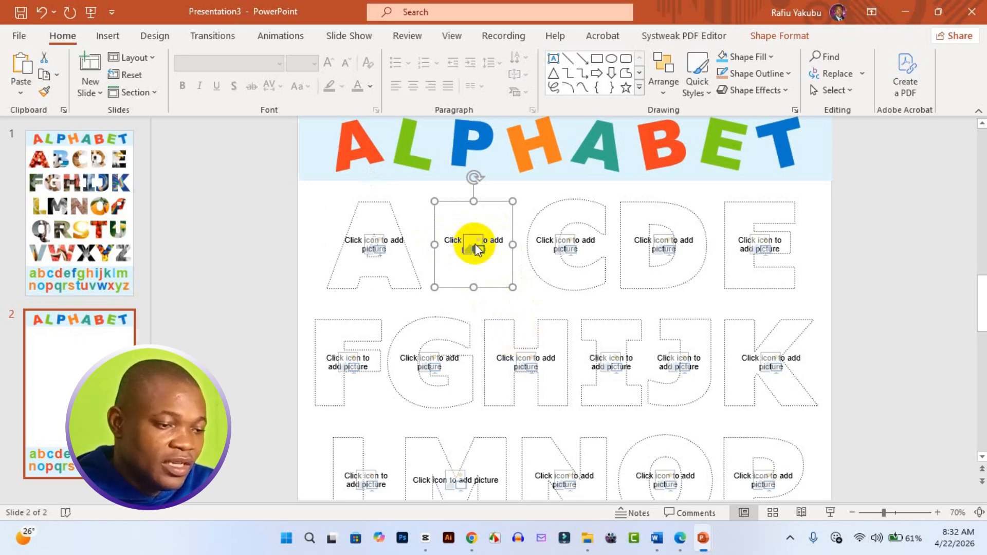
click(476, 247)
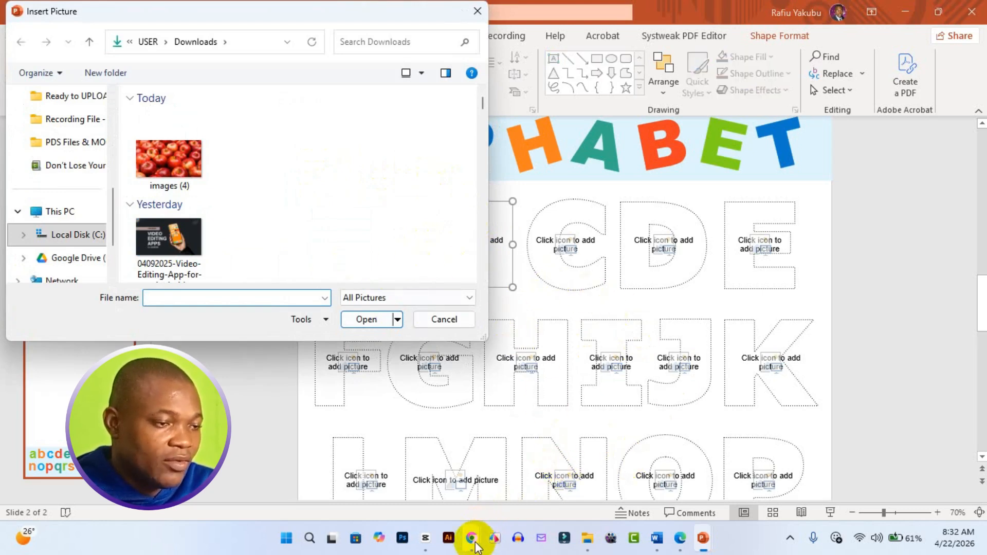
mouse_move(472, 539)
click(408, 463)
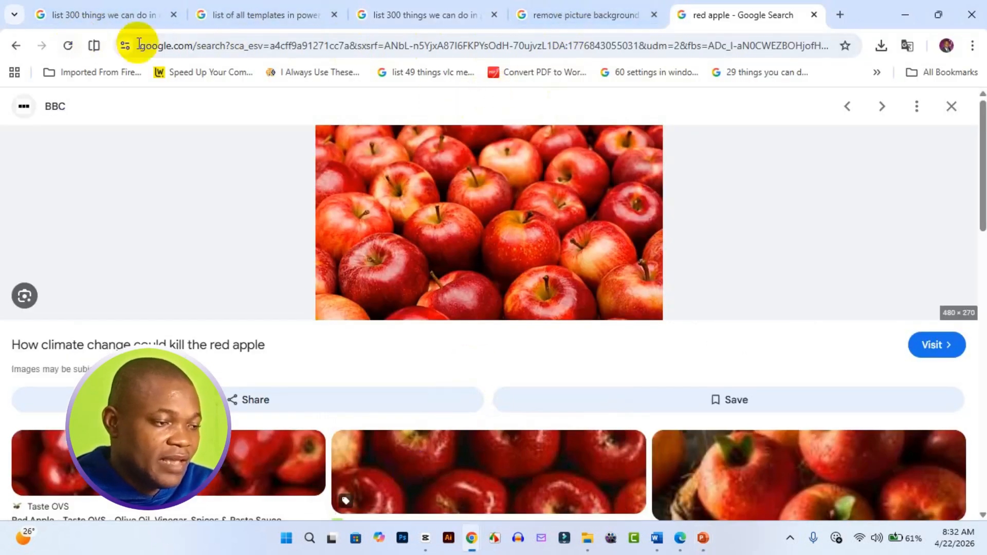
click(17, 45)
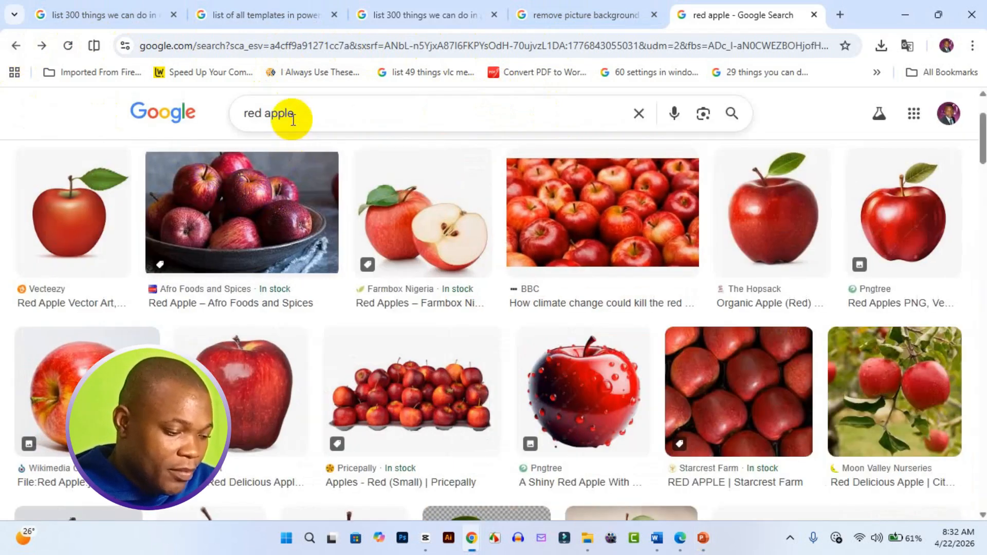
drag(308, 131, 241, 132)
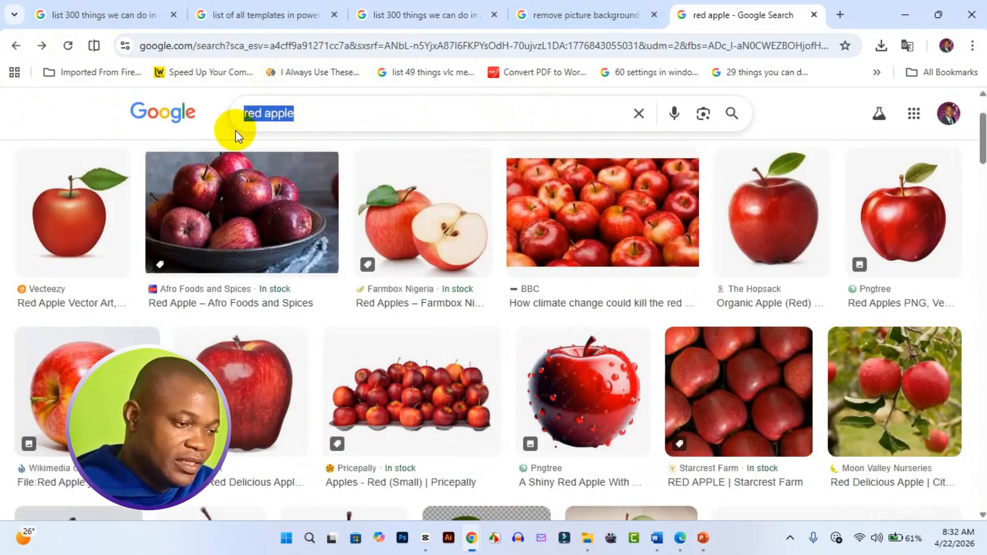
text(ball)
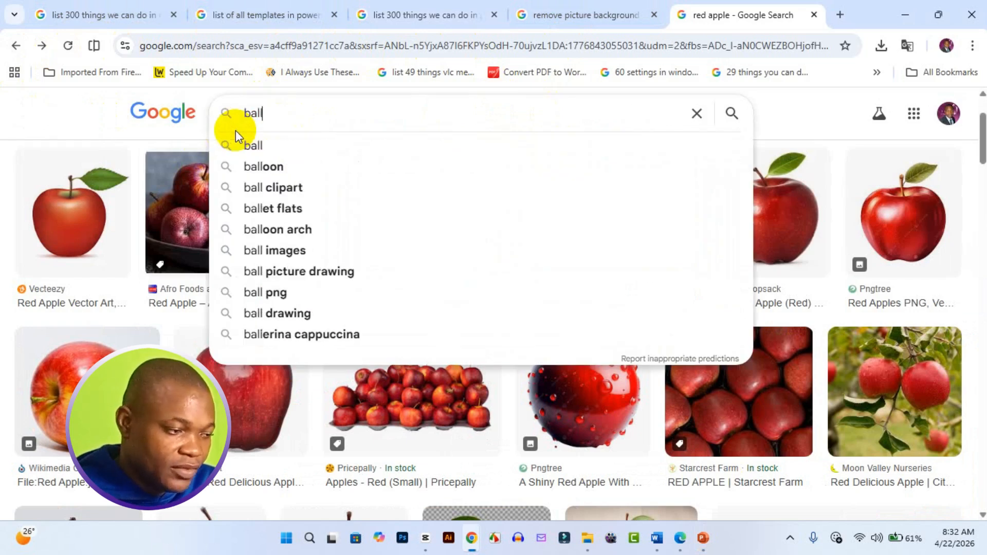
key(Return)
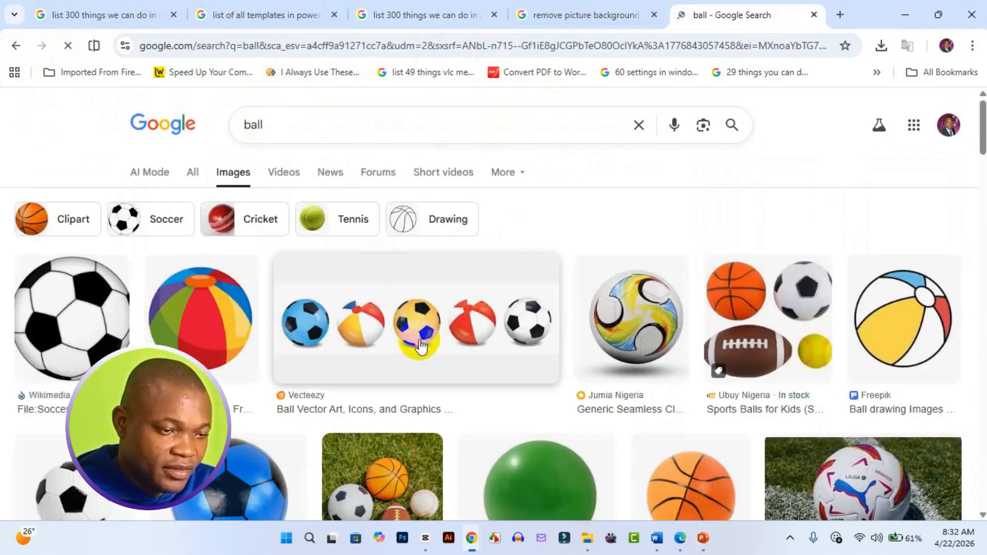
Save the Goalfix Sports picture of a soccer ball on grass to the Downloads folder as "Goalfix-stryker96-sound-football-with-shadow".
scroll(422, 339, down, 3)
scroll(422, 340, down, 10)
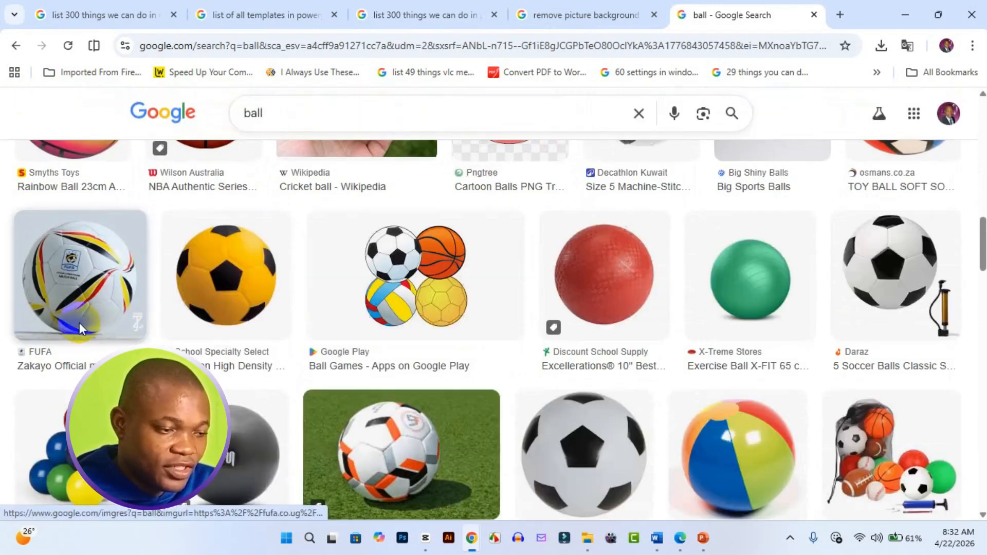
scroll(471, 425, down, 6)
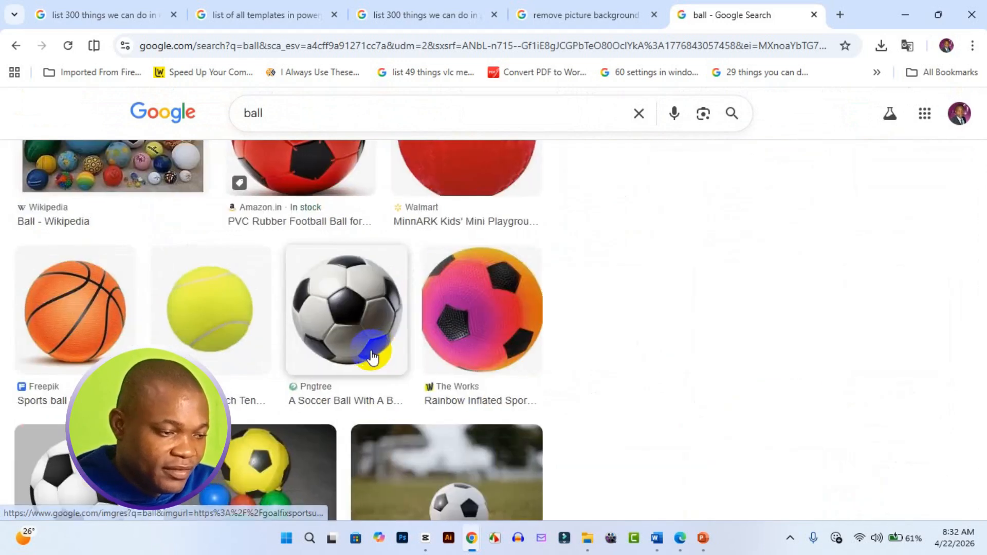
click(372, 355)
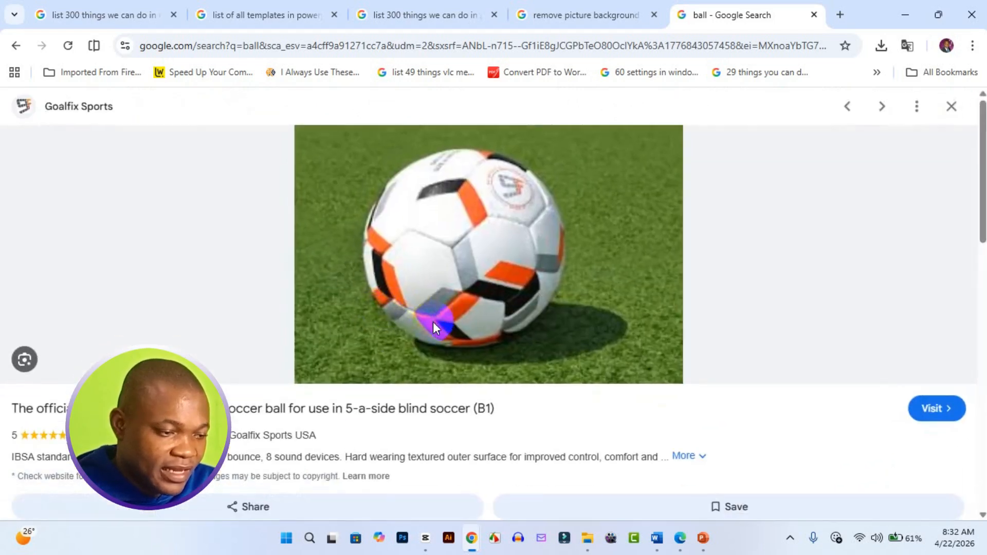
right_click(498, 284)
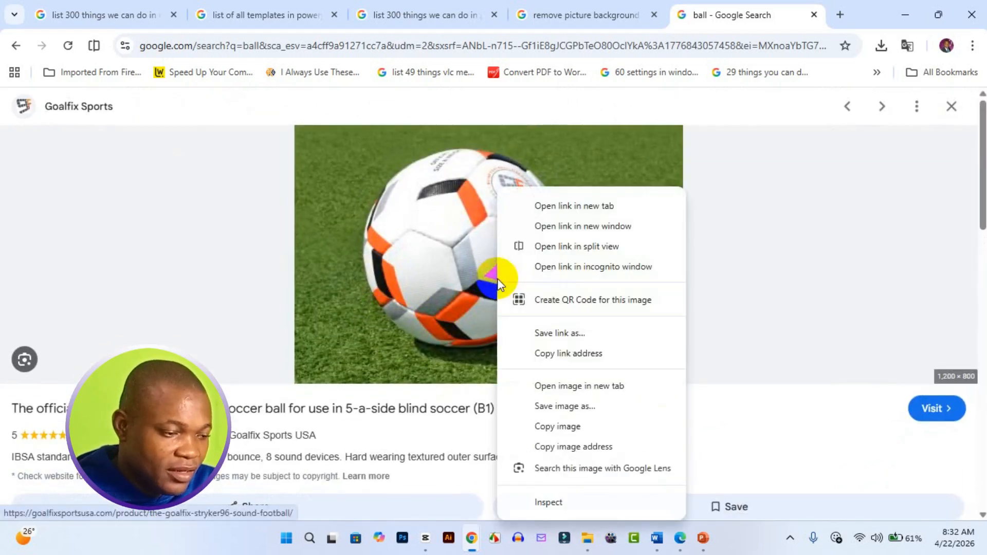
click(581, 407)
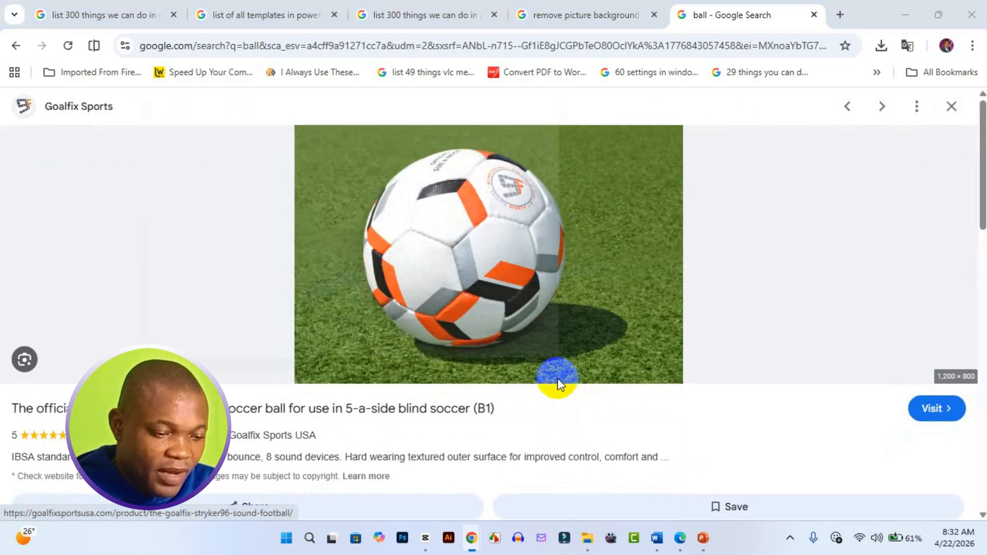
click(486, 363)
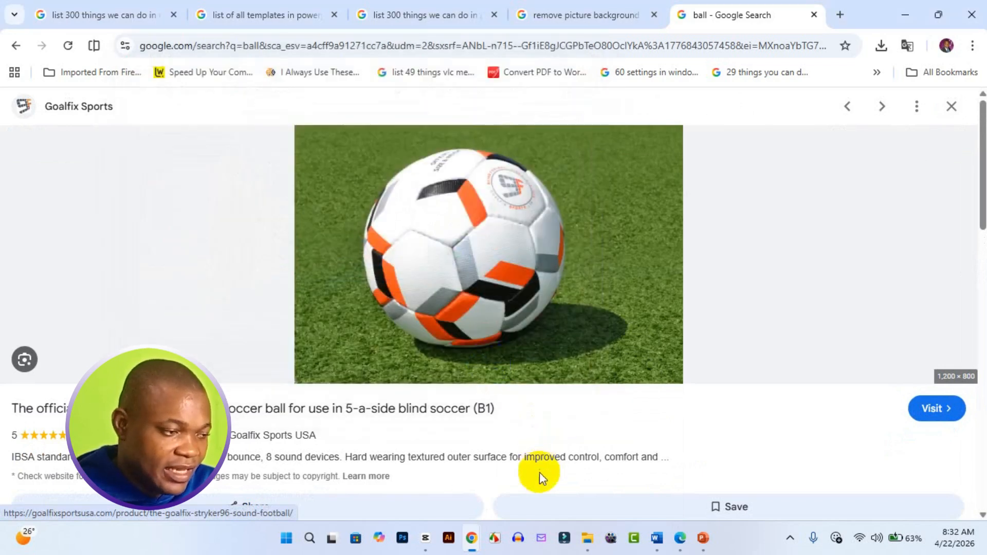
Switch back to PowerPoint and insert "Goalfix-stryker96-sound-football-with-shadow" from Downloads into slide 2's letter B placeholder.
mouse_move(703, 538)
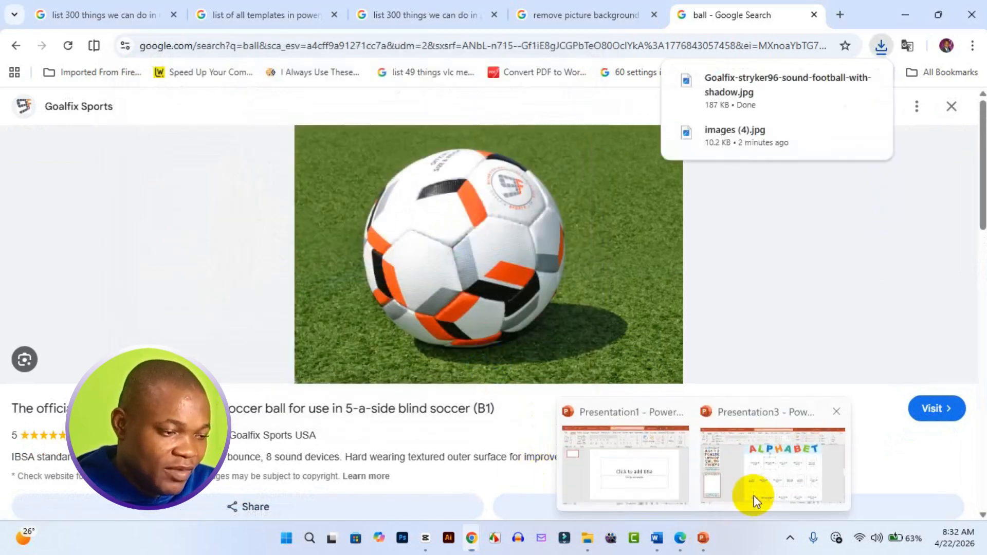
click(755, 499)
click(131, 173)
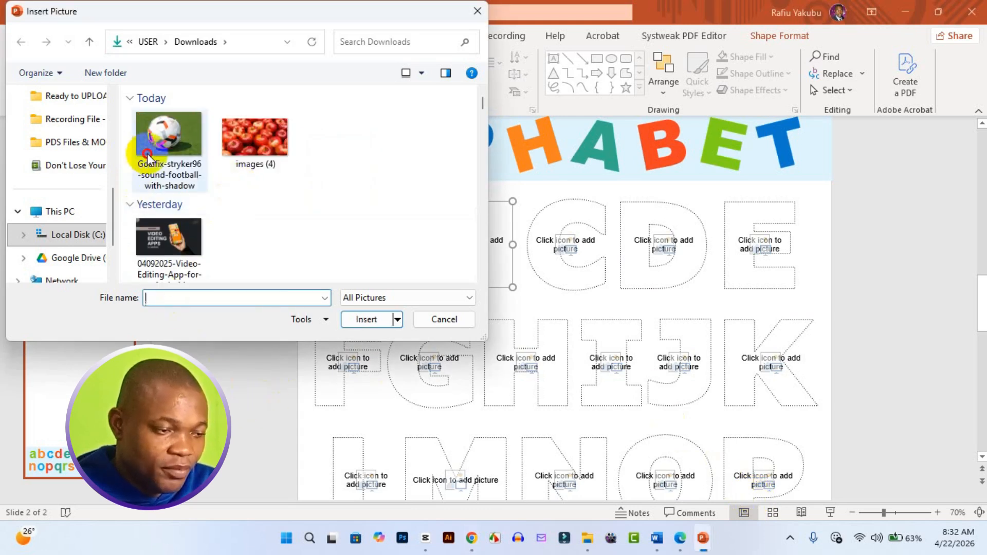
click(373, 326)
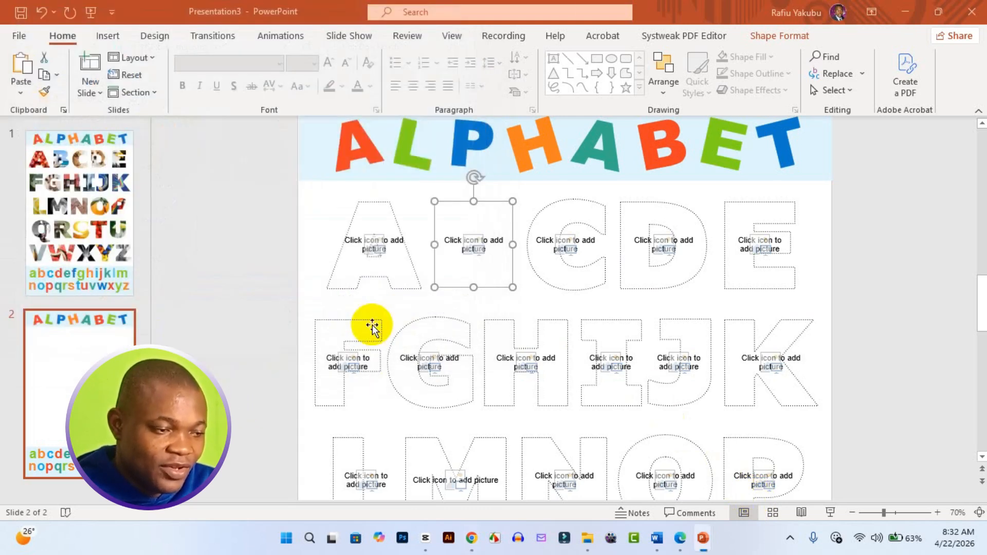
drag(484, 273, 486, 273)
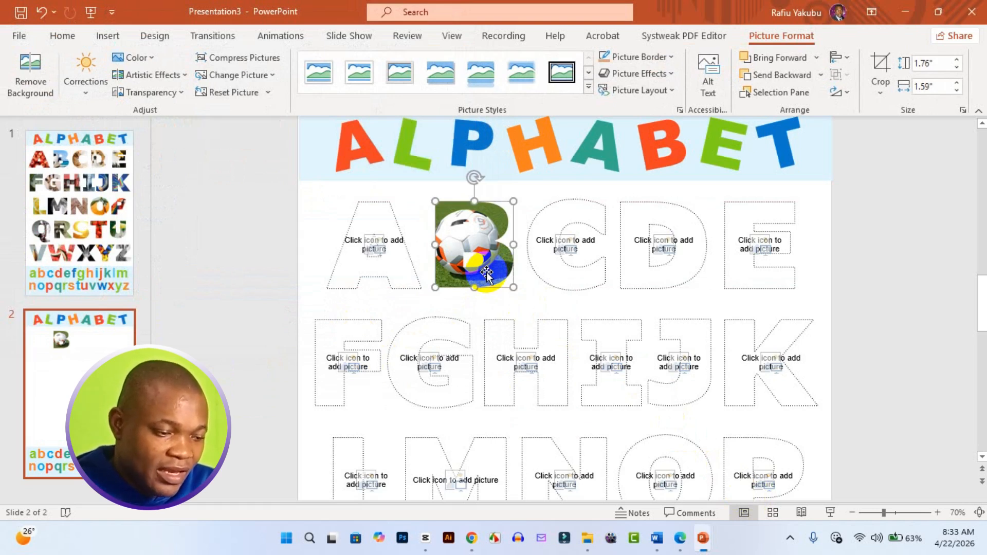
Set the letter B picture's corrections to 15% sharpness and 6% brightness in its picture formatting.
right_click(486, 272)
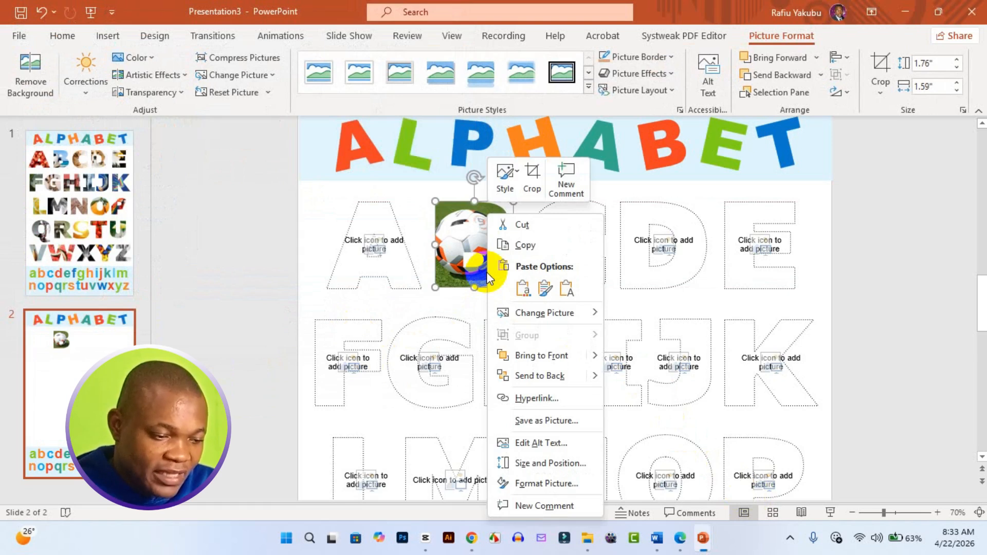
click(564, 482)
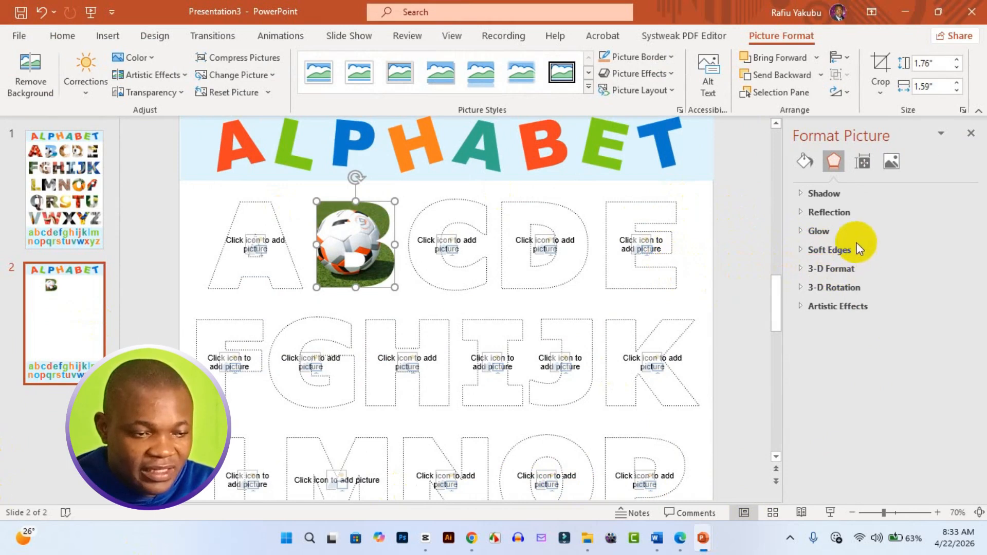
click(891, 173)
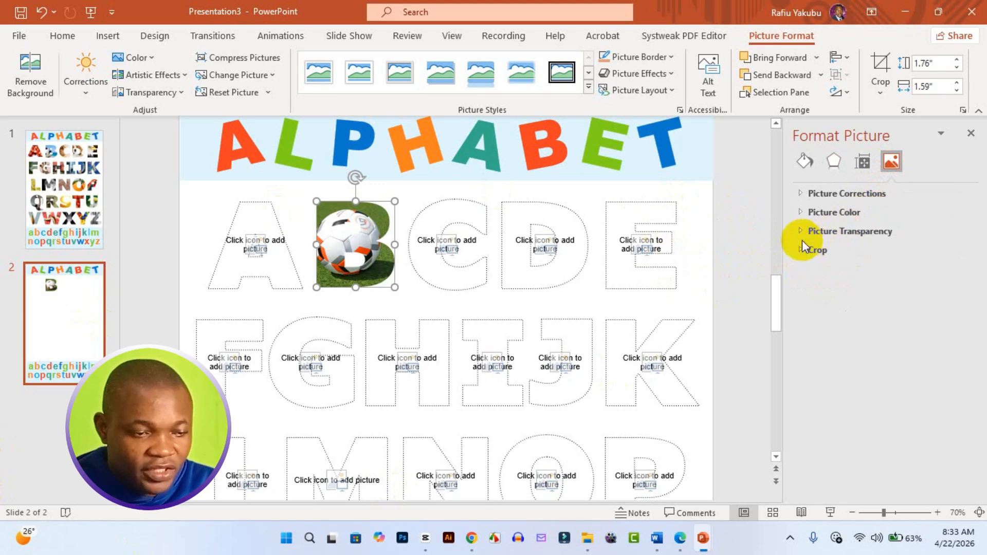
click(802, 199)
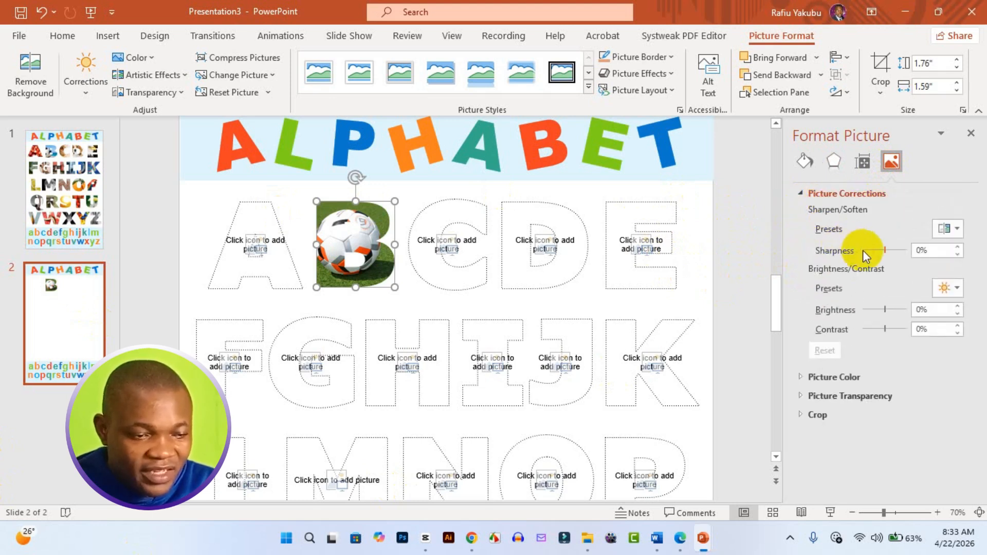
drag(887, 249, 890, 249)
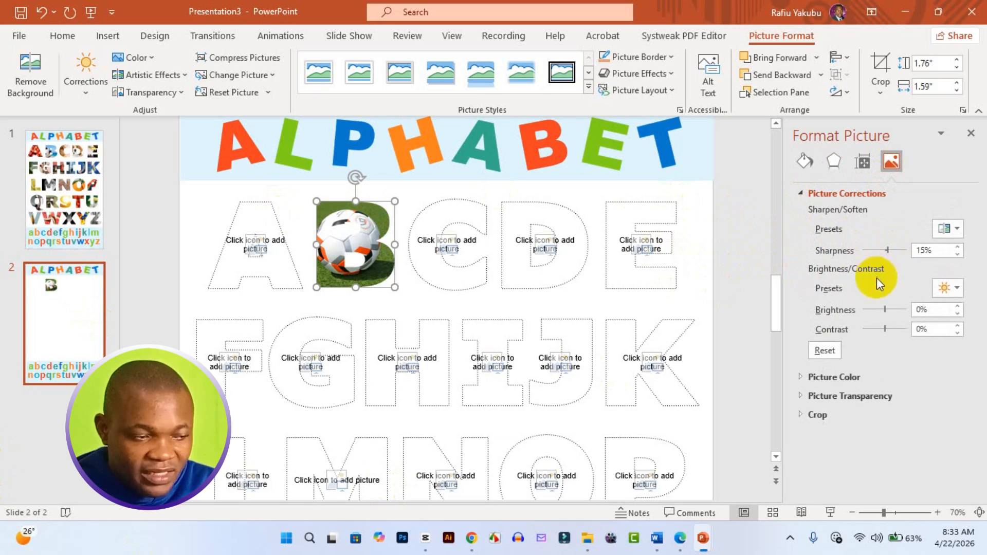
drag(882, 309, 886, 307)
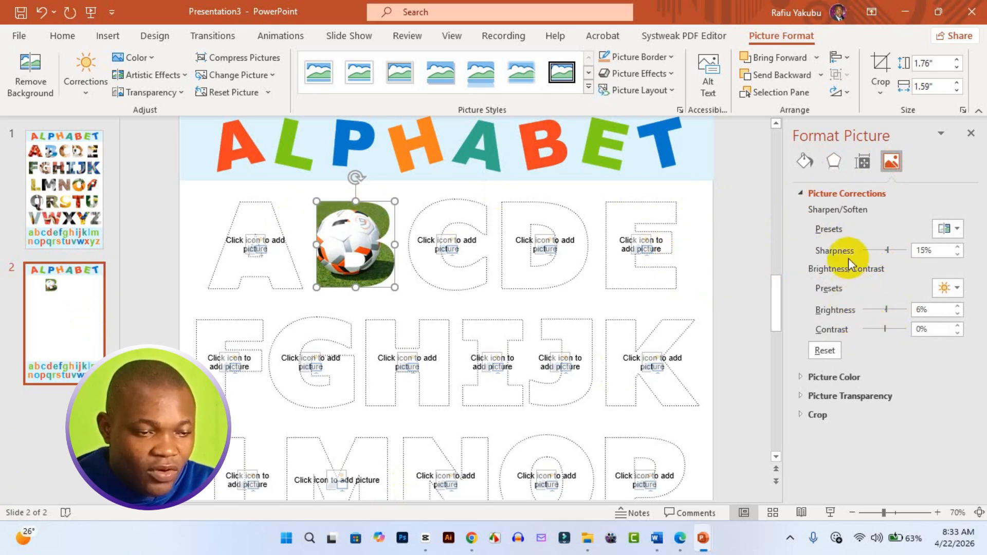
Apply the 25% soften preset to the letter B picture in its picture corrections.
click(952, 229)
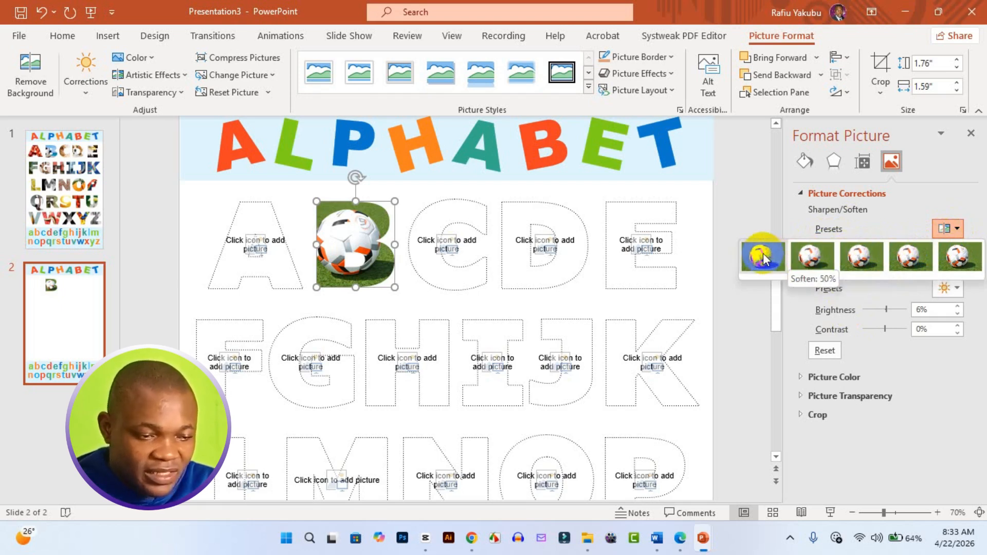
click(809, 256)
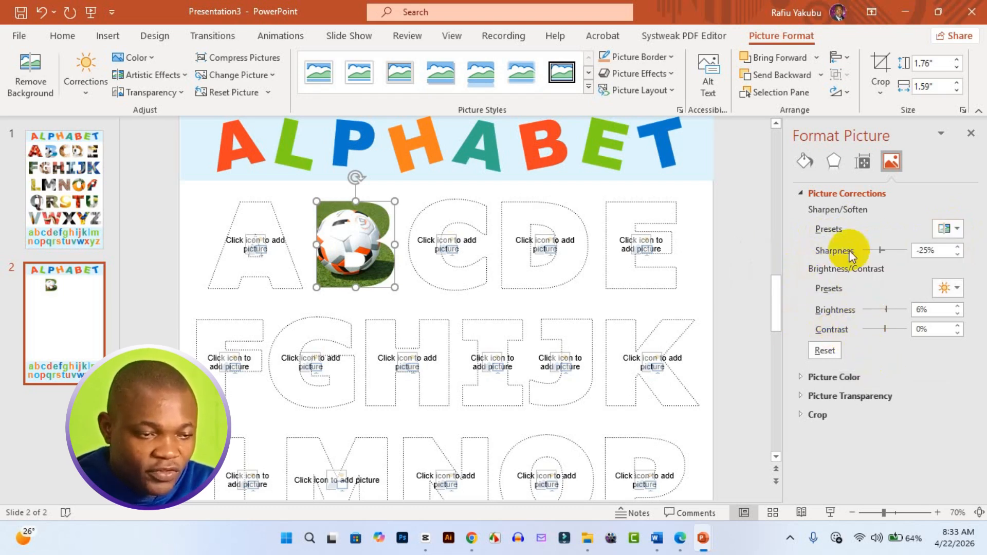
click(800, 194)
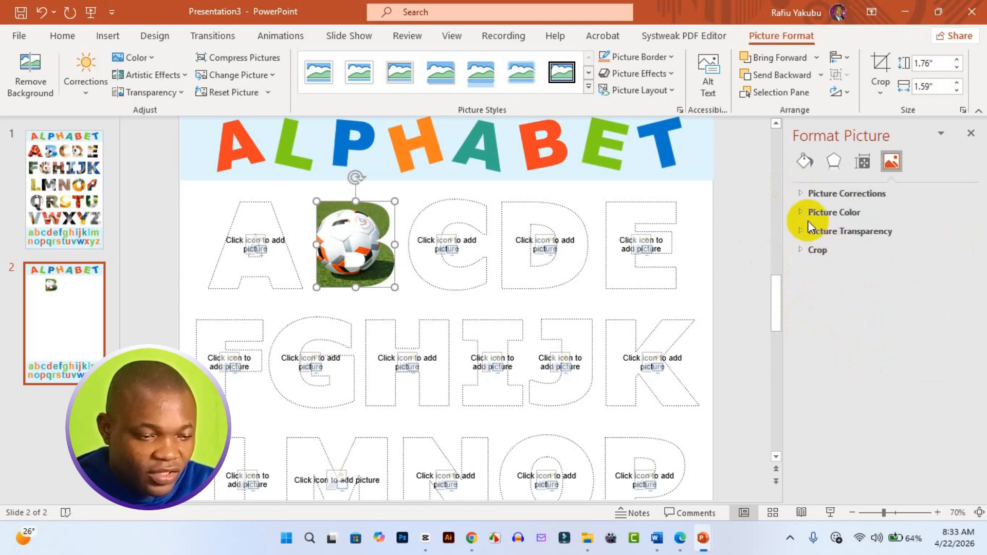
click(799, 214)
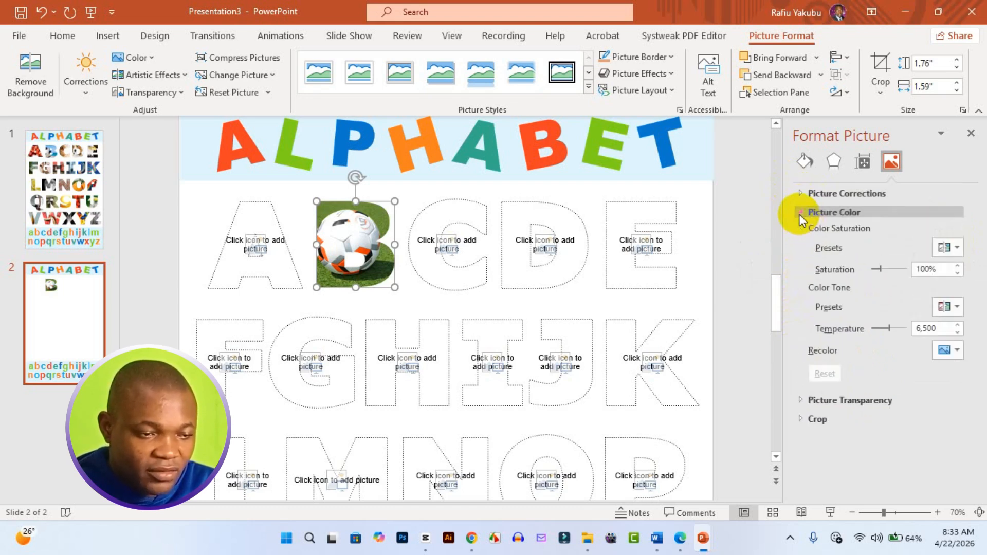
click(800, 214)
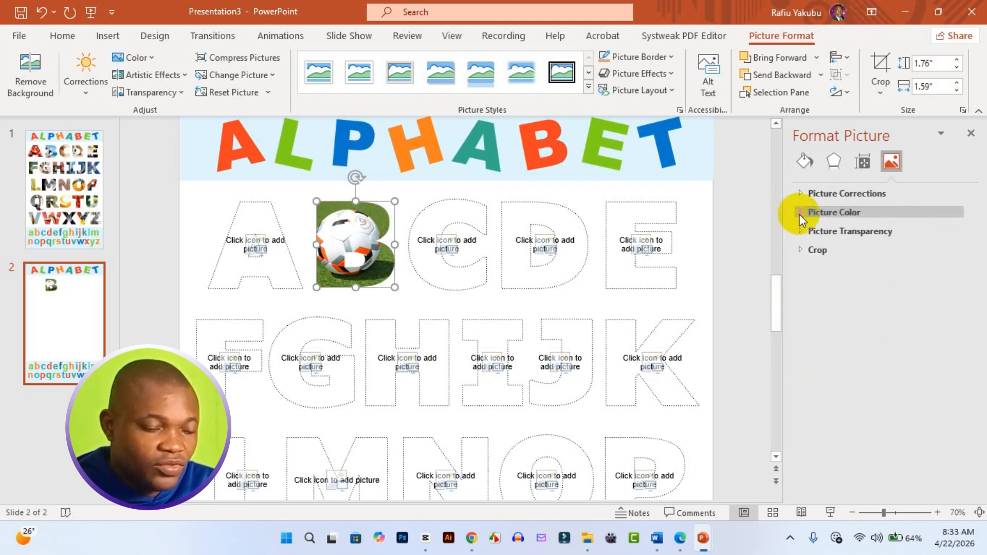
Set the letter B picture's transparency to 14%.
click(800, 233)
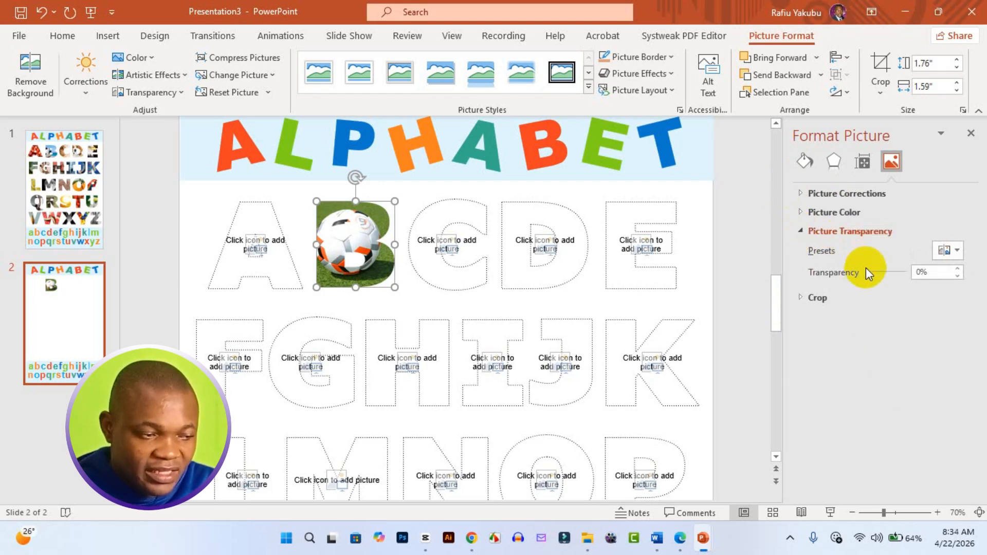
mouse_move(868, 270)
mouse_down()
mouse_move(880, 273)
mouse_move(872, 275)
mouse_up()
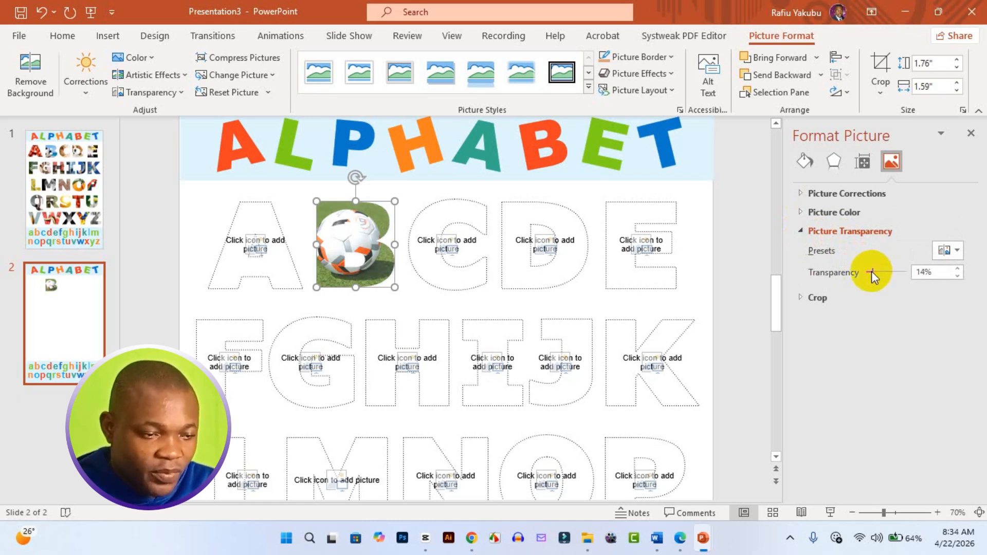
click(801, 231)
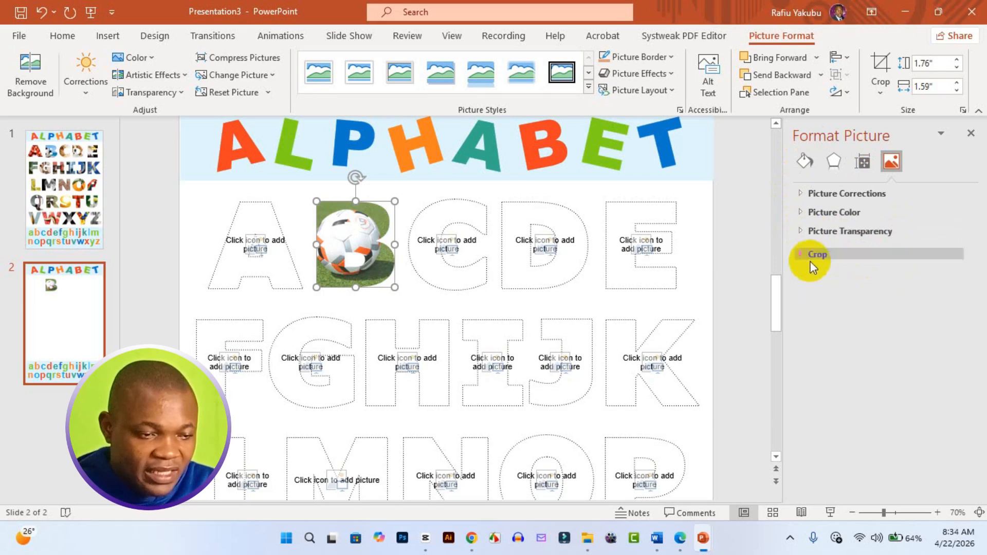
Try a crop width of 1.7" and a picture width of 2.9" on the letter B picture, undoing each change.
click(803, 250)
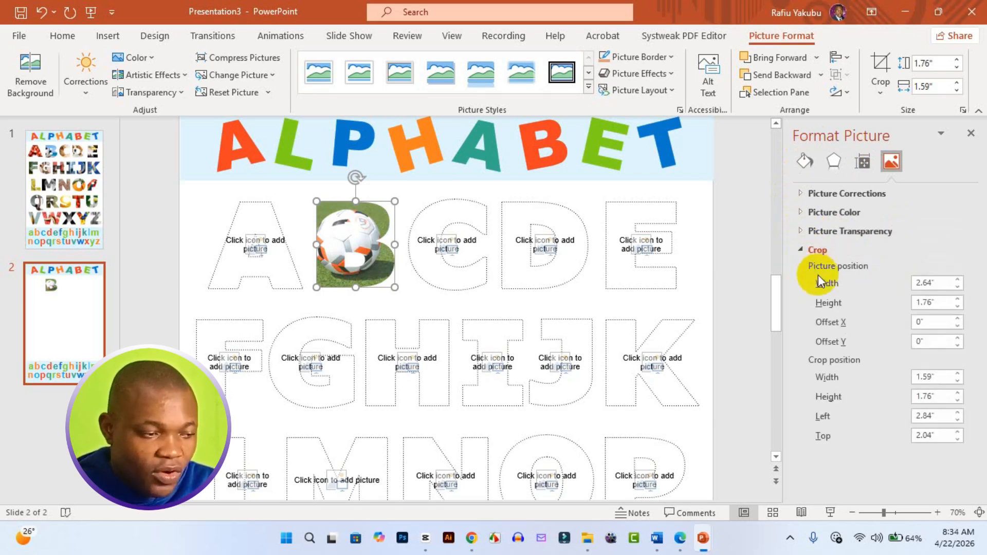
click(956, 374)
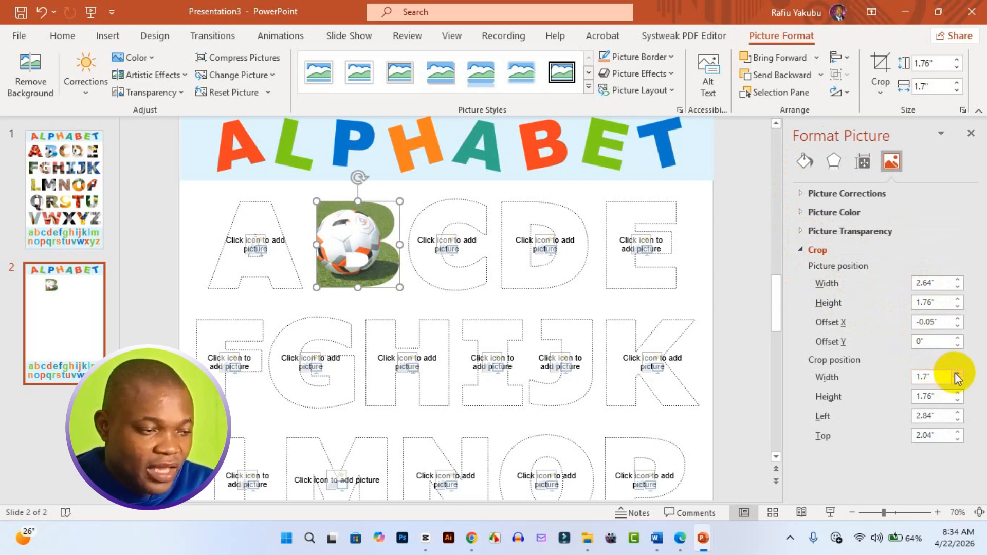
key(ctrl+z)
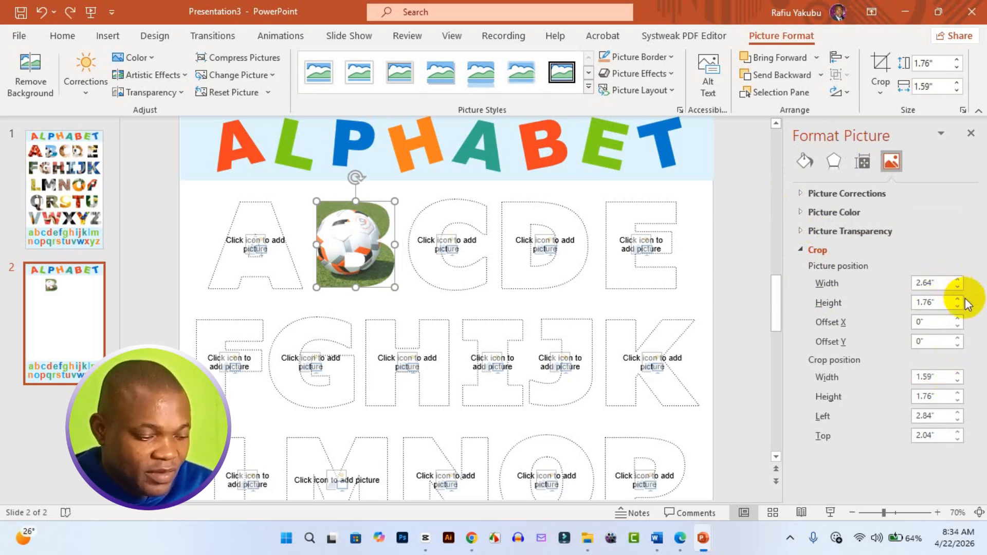
click(958, 279)
click(958, 279)
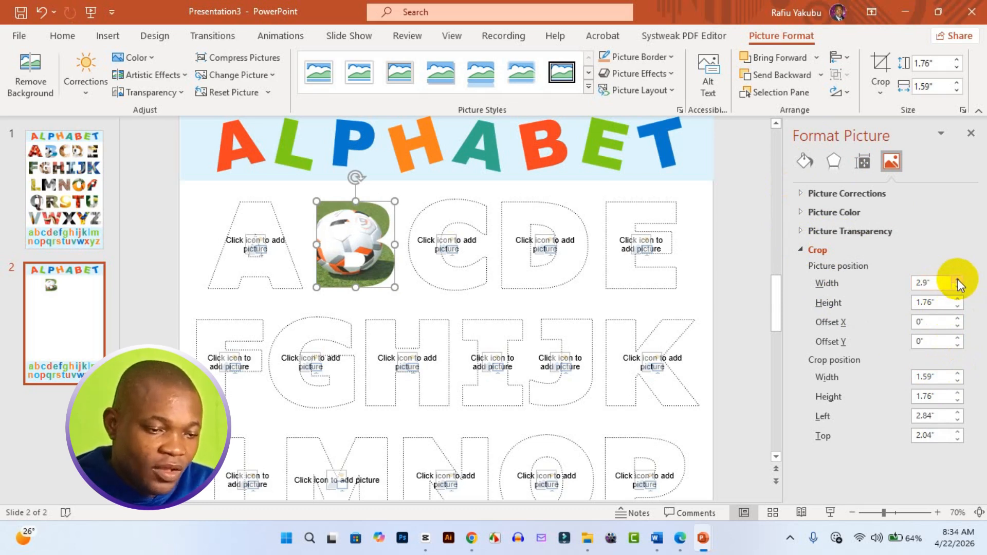
click(958, 280)
key(ctrl+z)
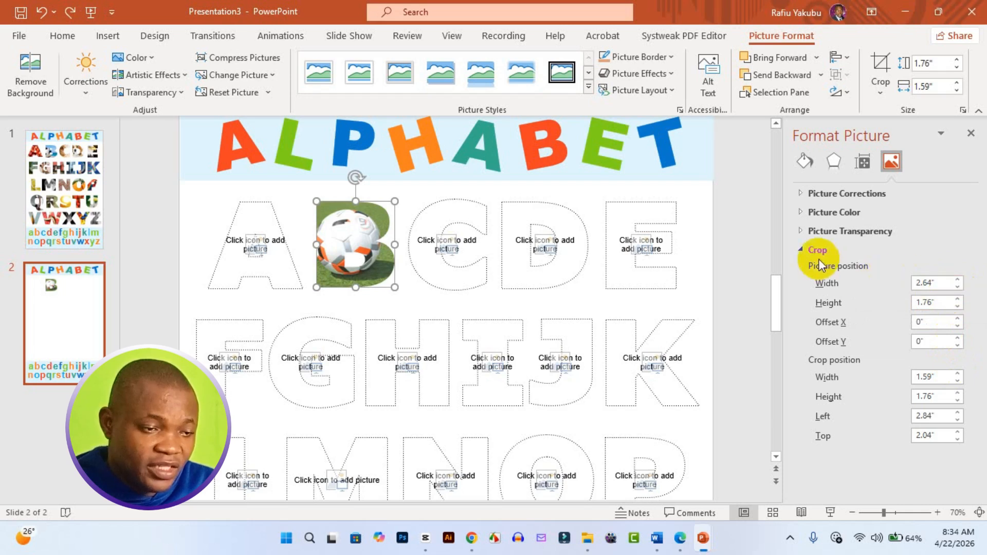
click(802, 250)
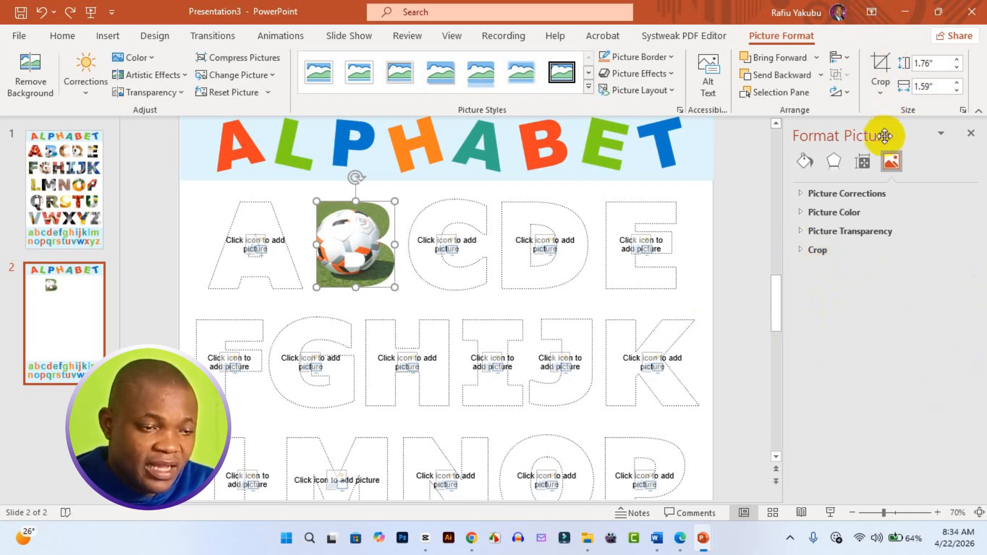
Try moving the letter B picture to horizontal position 2.9" and vertical position 2.1", reverting each change.
click(863, 164)
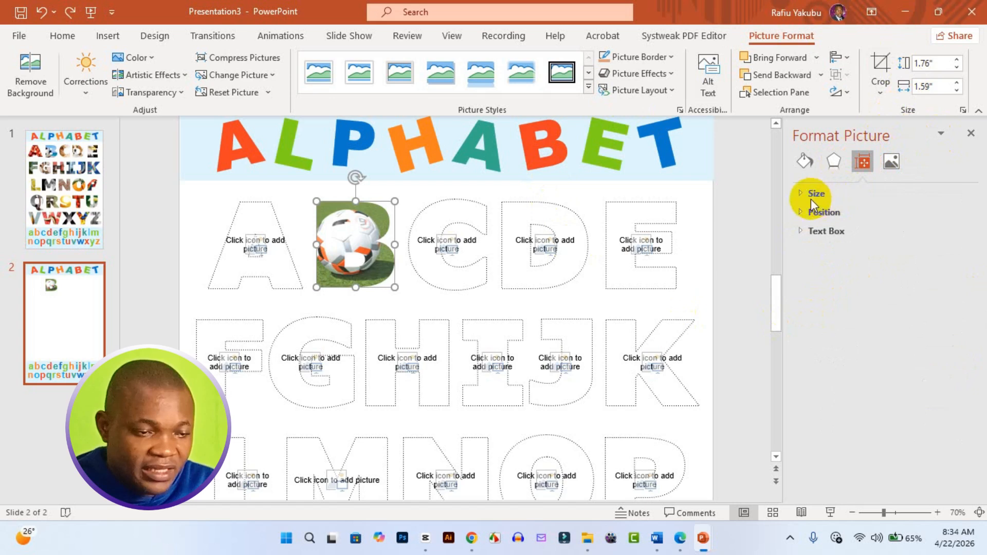
click(801, 212)
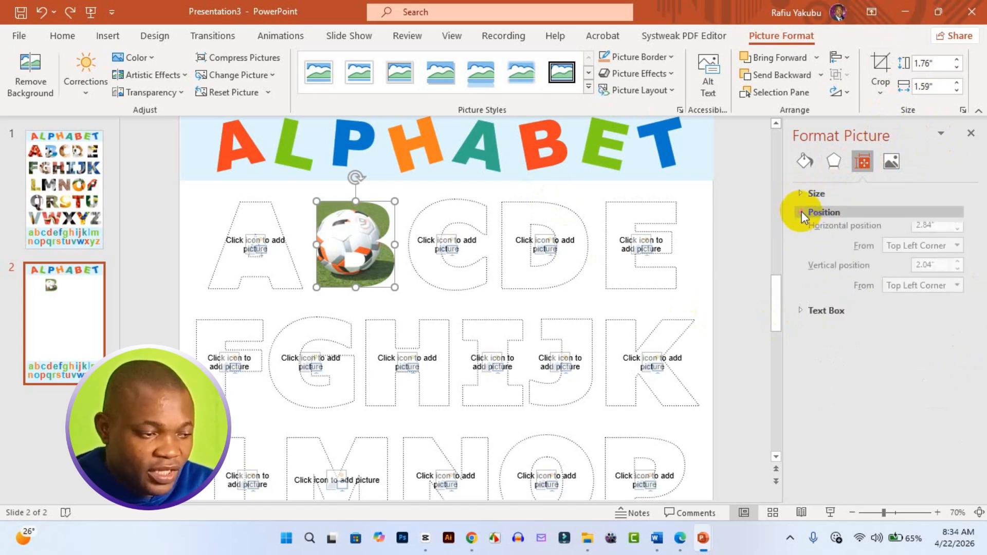
click(957, 226)
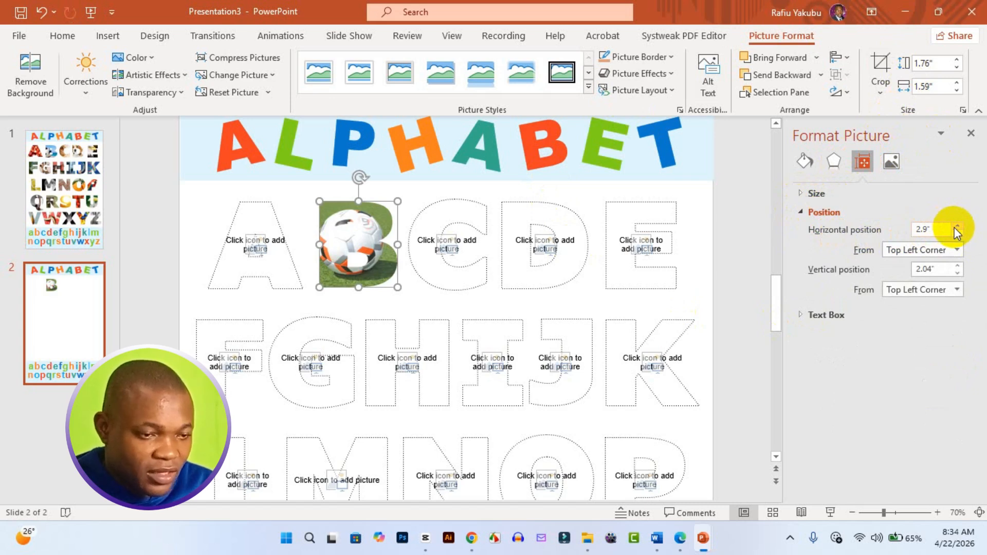
click(956, 233)
click(956, 265)
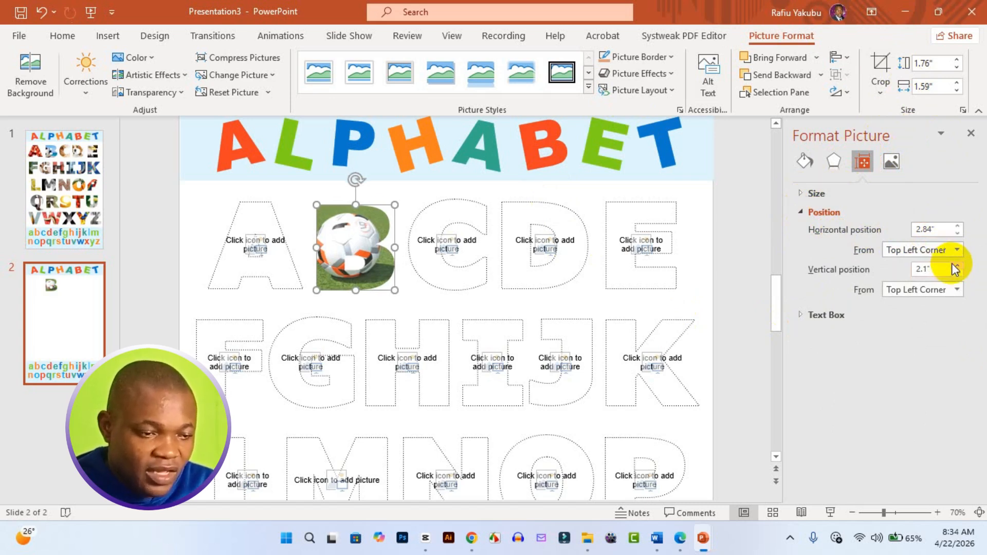
key(ctrl+z)
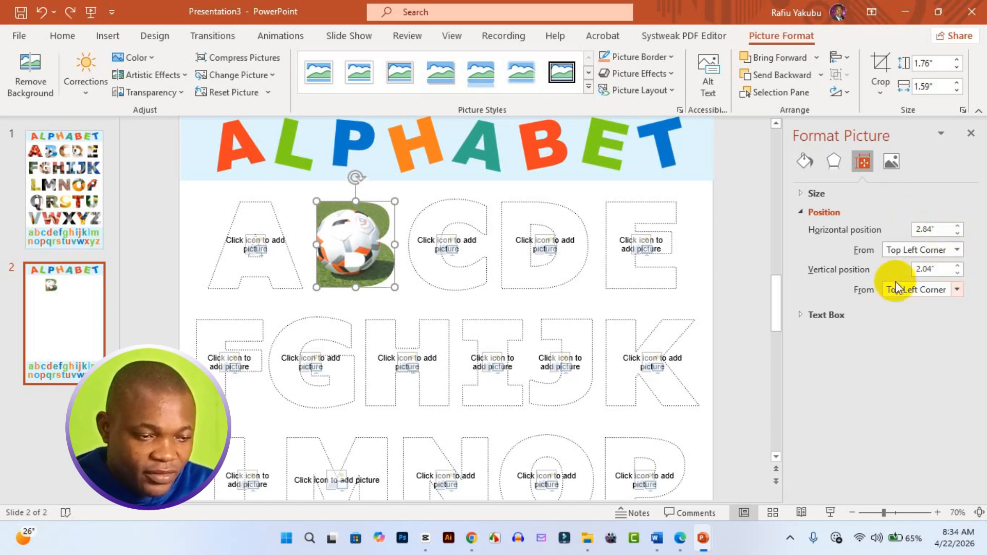
click(801, 312)
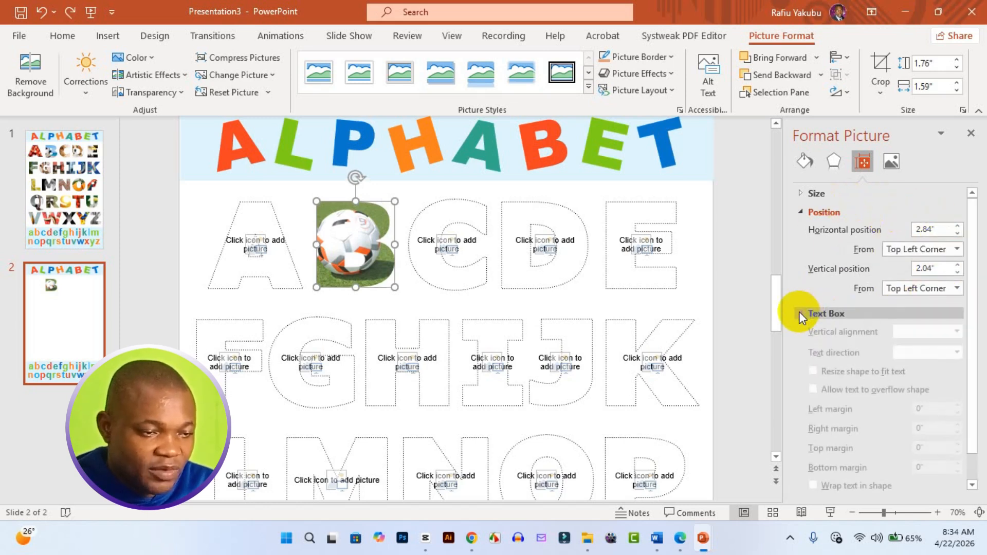
click(811, 315)
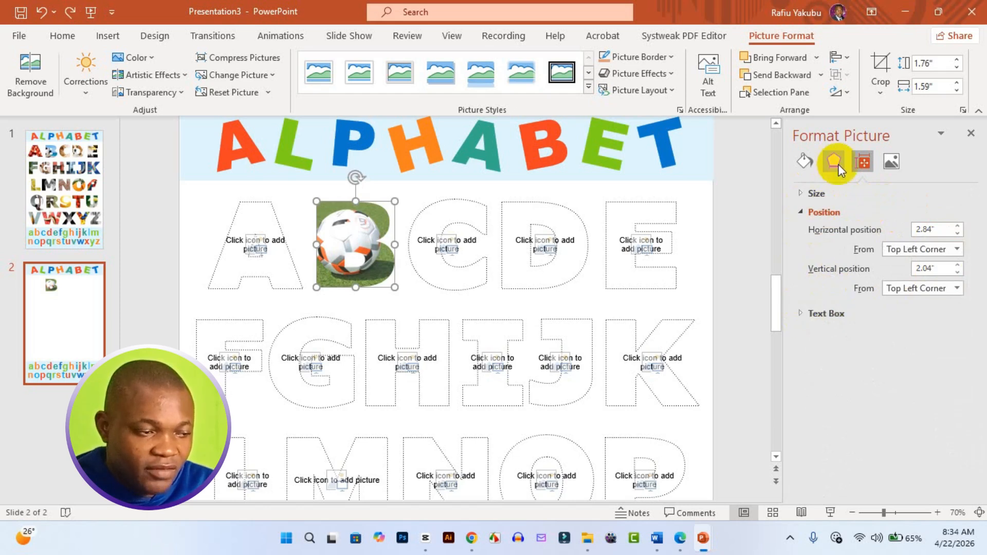
Check the letter B picture's fill, line and size settings and close its picture formatting options.
click(805, 162)
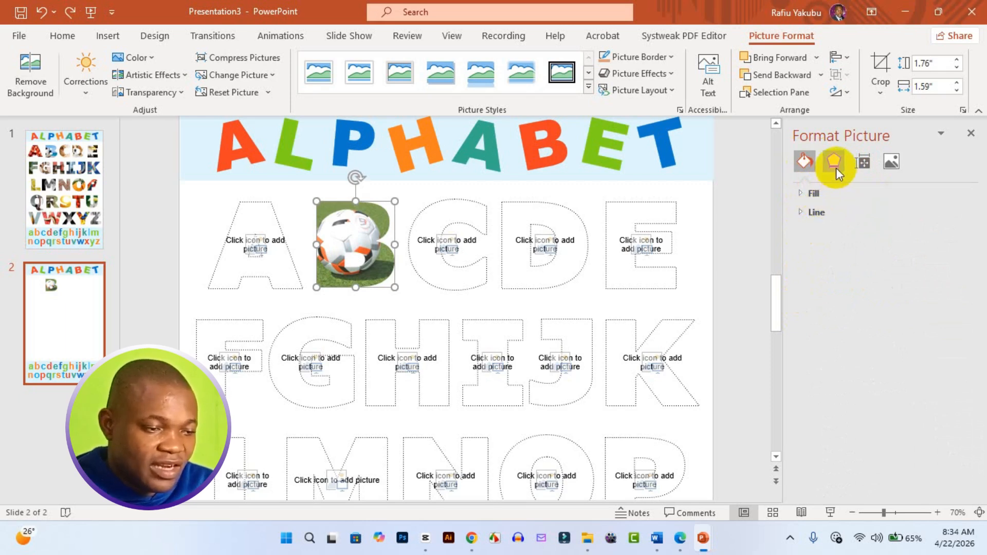
click(971, 134)
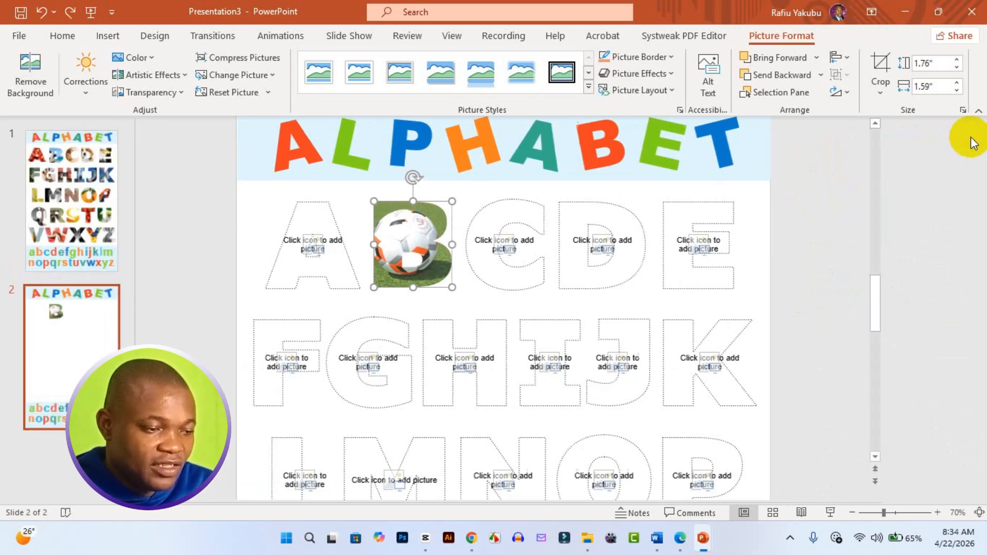
click(596, 279)
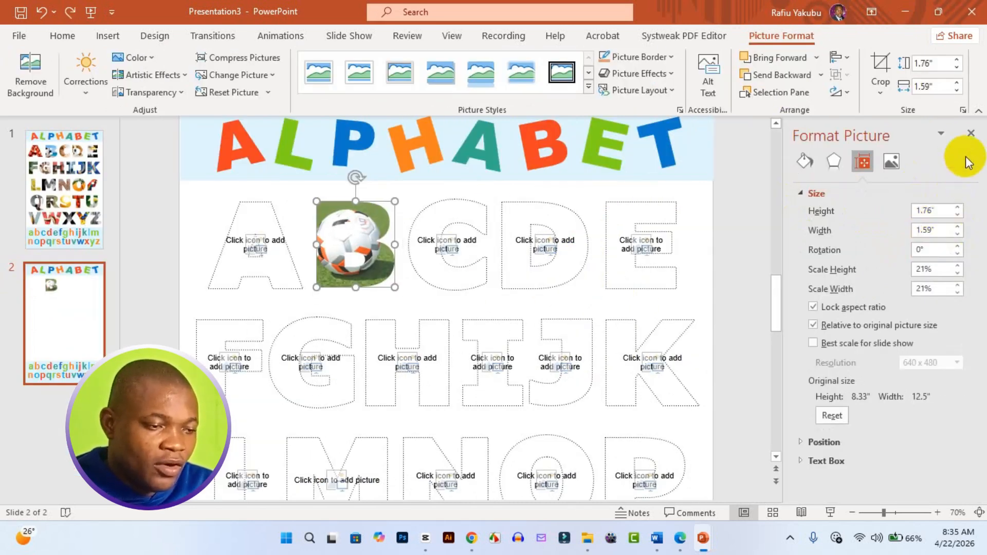
click(971, 134)
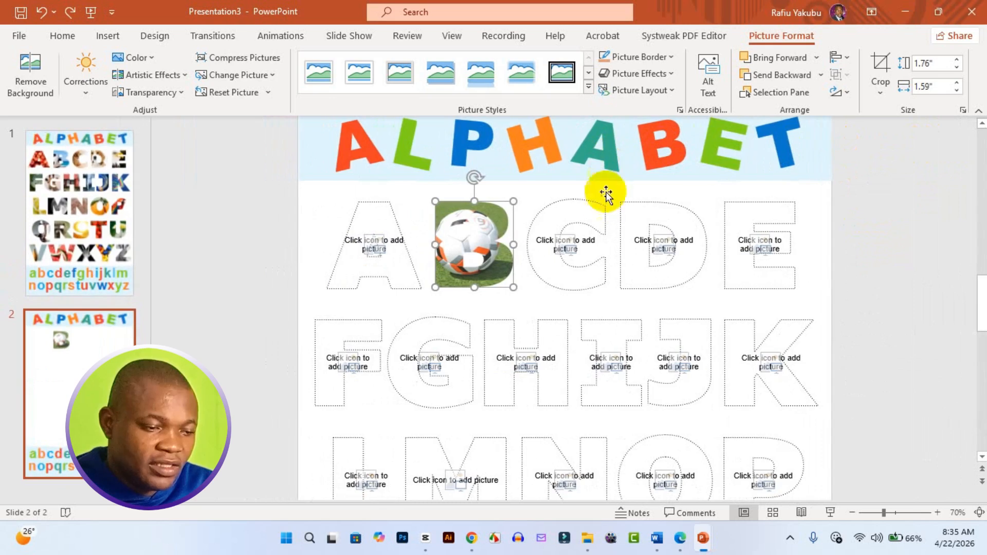
Look over slide 2's empty letter placeholders and compare them with the picture-filled letters on slide 1.
click(529, 340)
click(595, 271)
click(624, 339)
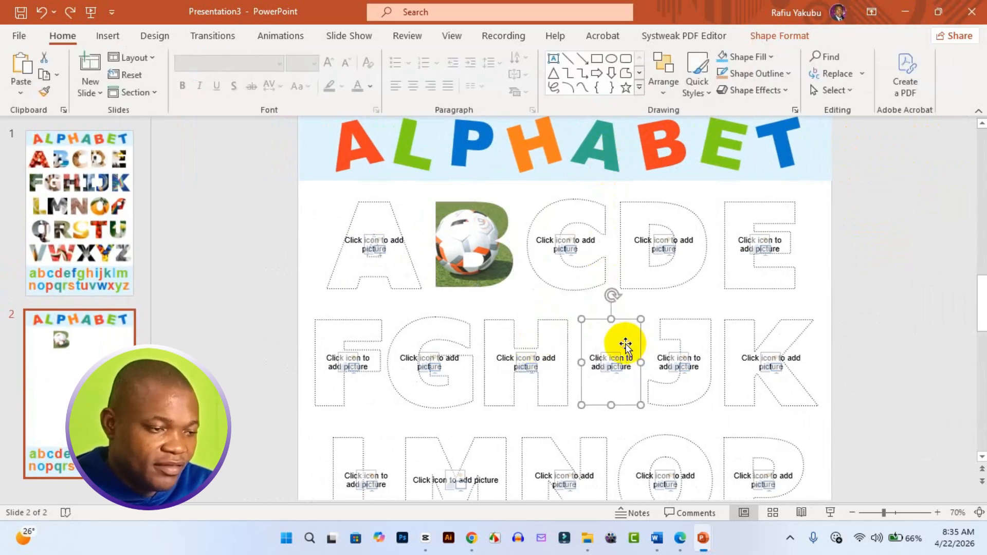
click(690, 348)
click(736, 370)
scroll(742, 406, down, 3)
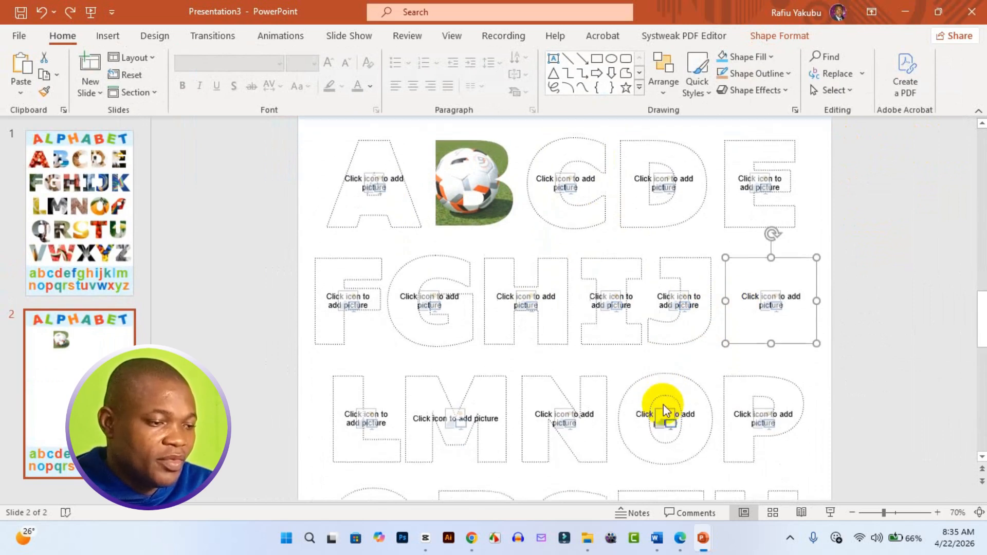
scroll(633, 337, up, 4)
scroll(632, 334, up, 2)
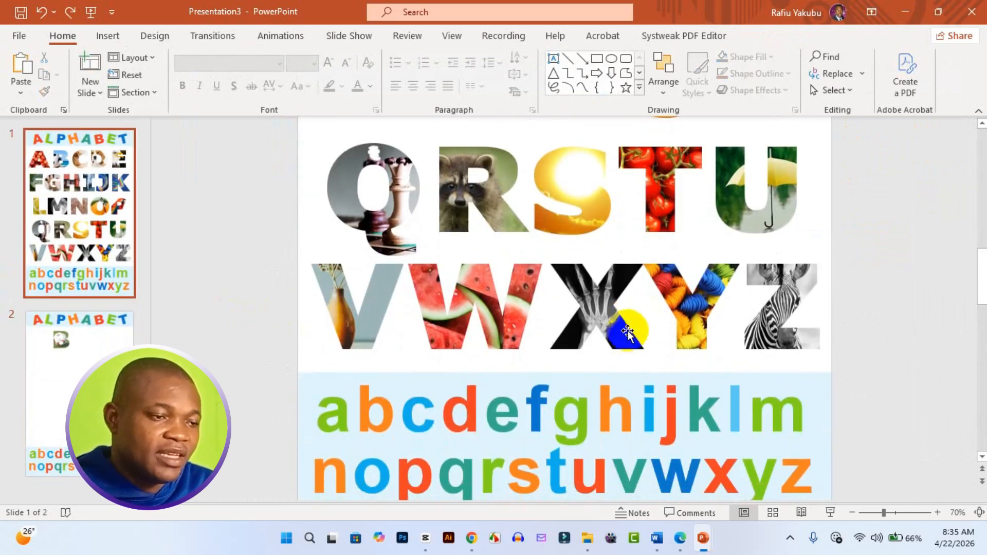
scroll(578, 349, down, 1)
scroll(566, 345, up, 1)
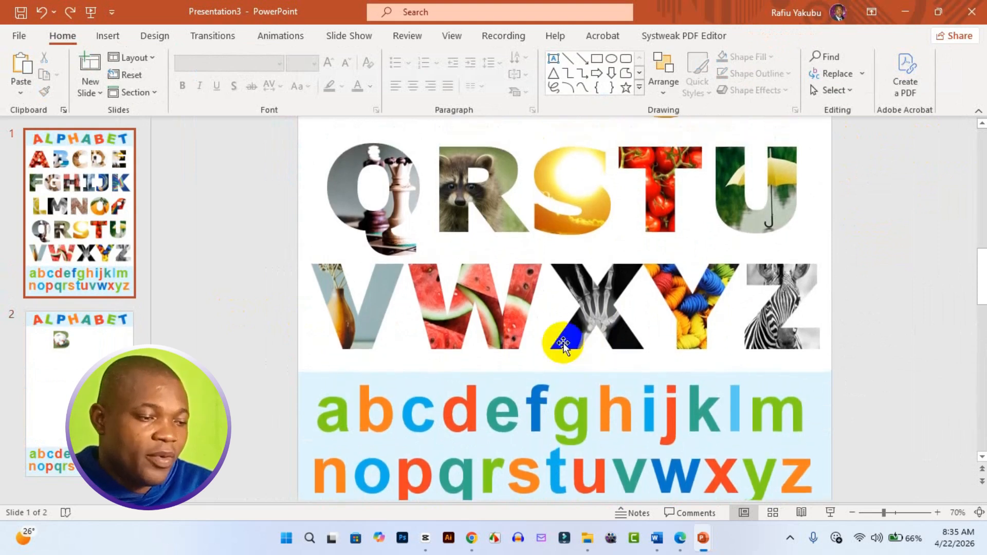